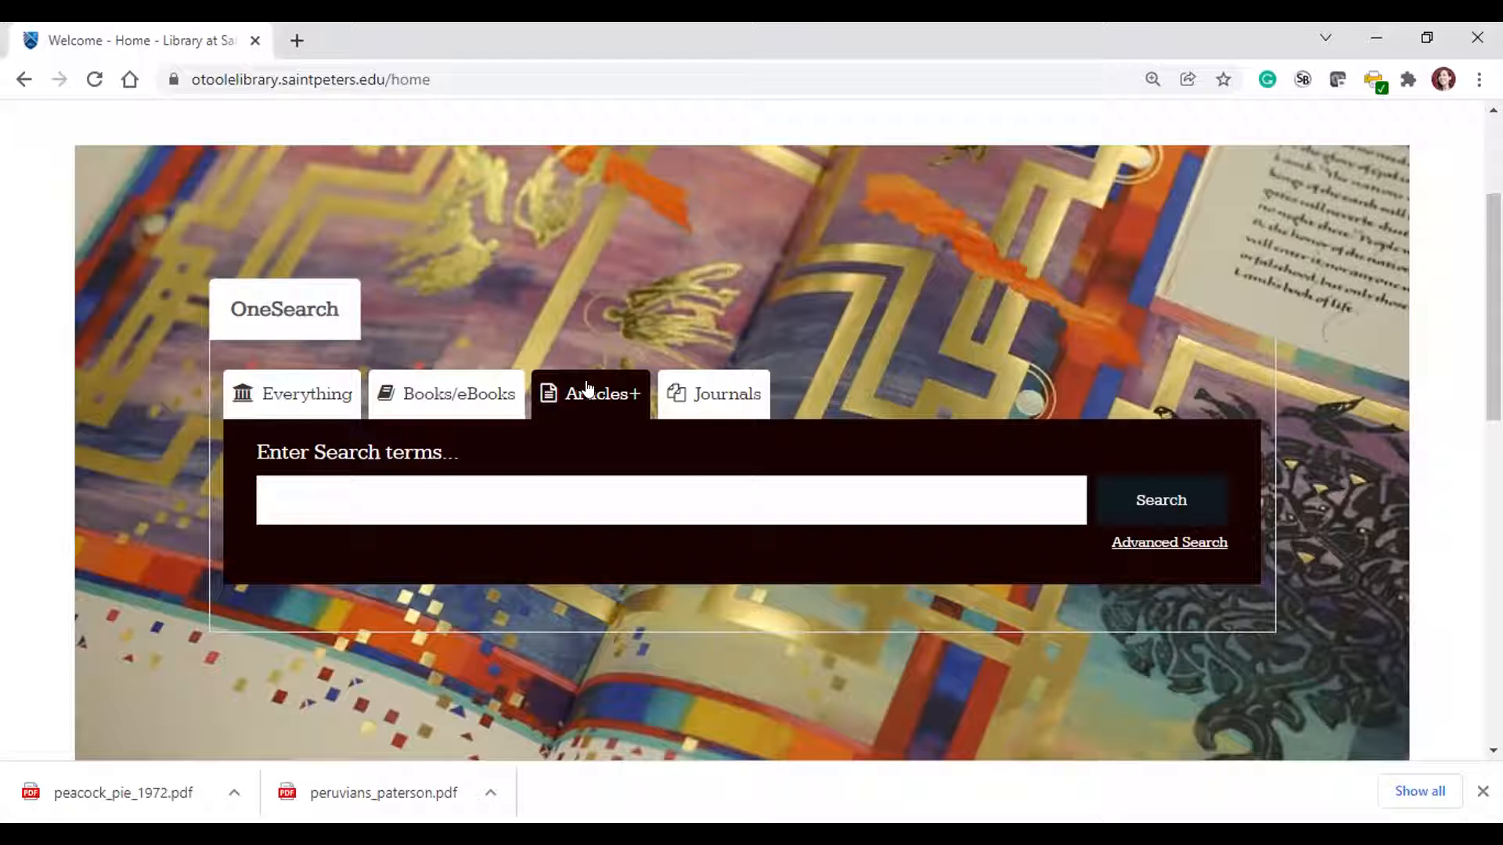
- Search the library's Books/eBooks collection for "Bayard Rustin"
left_click(701, 399)
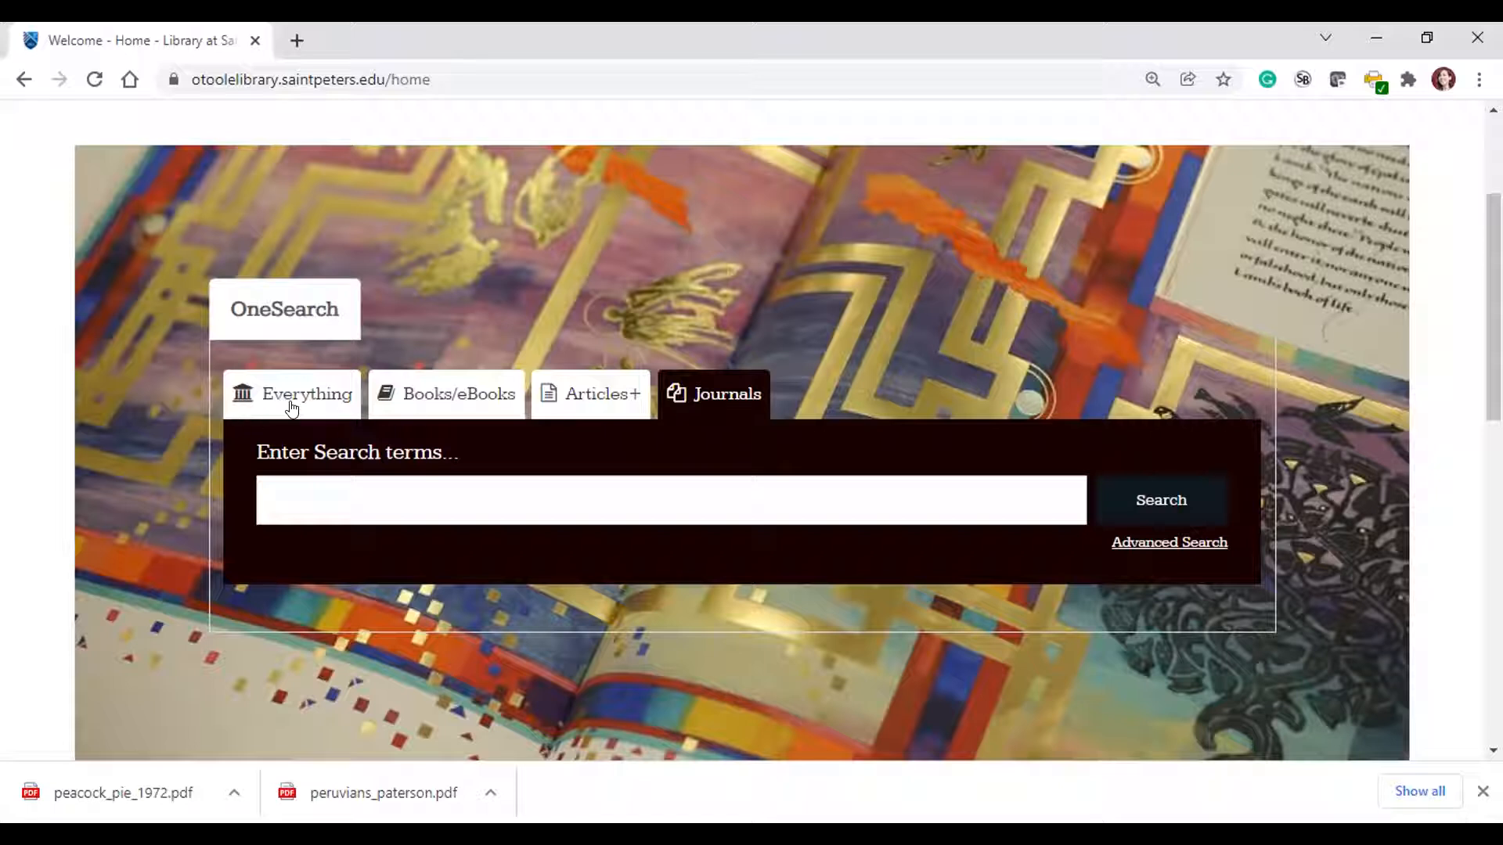
left_click(468, 393)
left_click(458, 492)
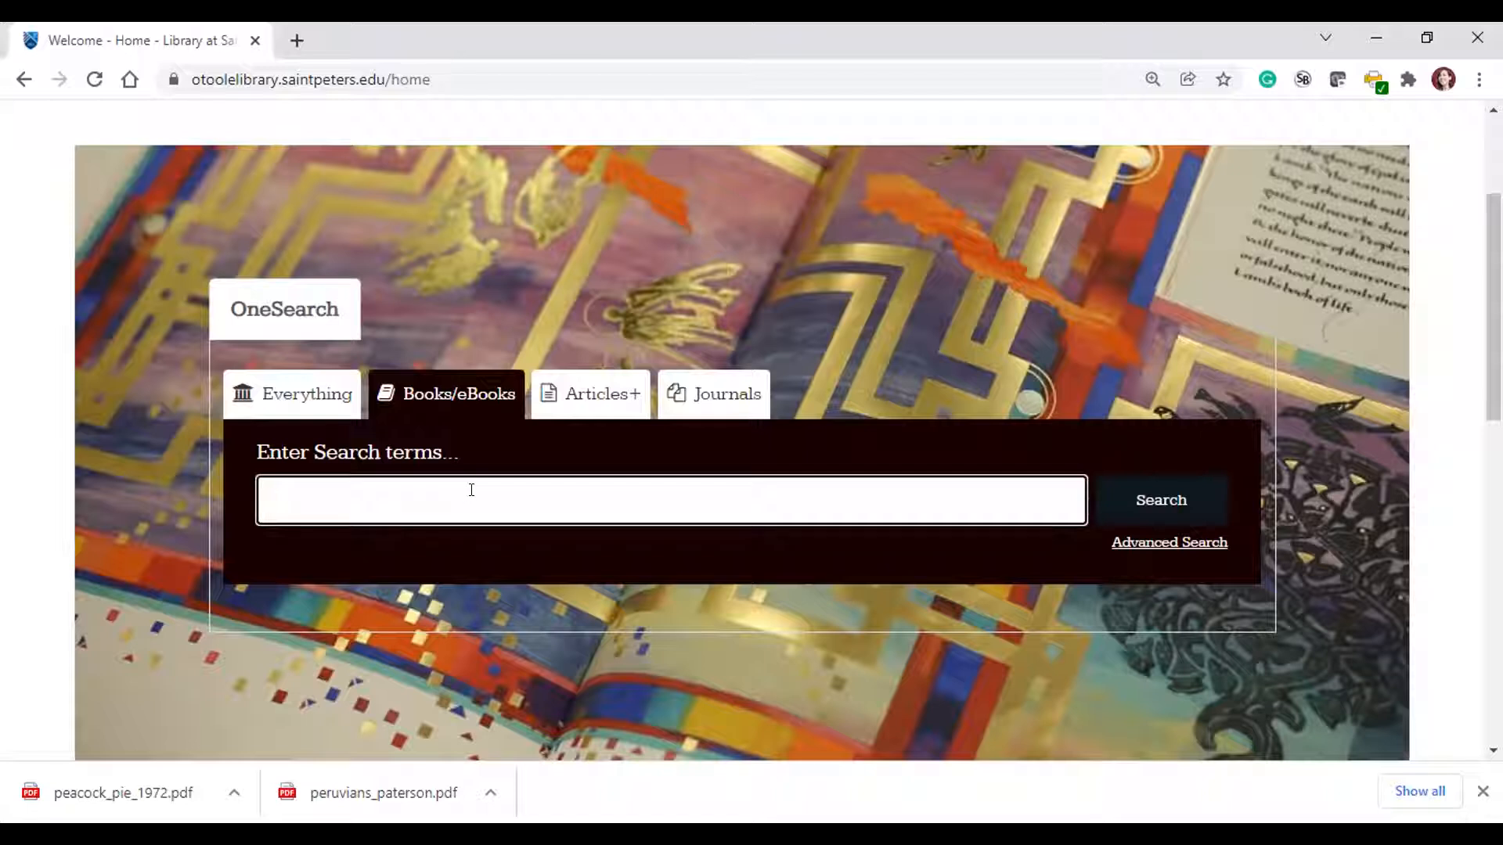
type("Bayard Rustin")
left_click(1166, 505)
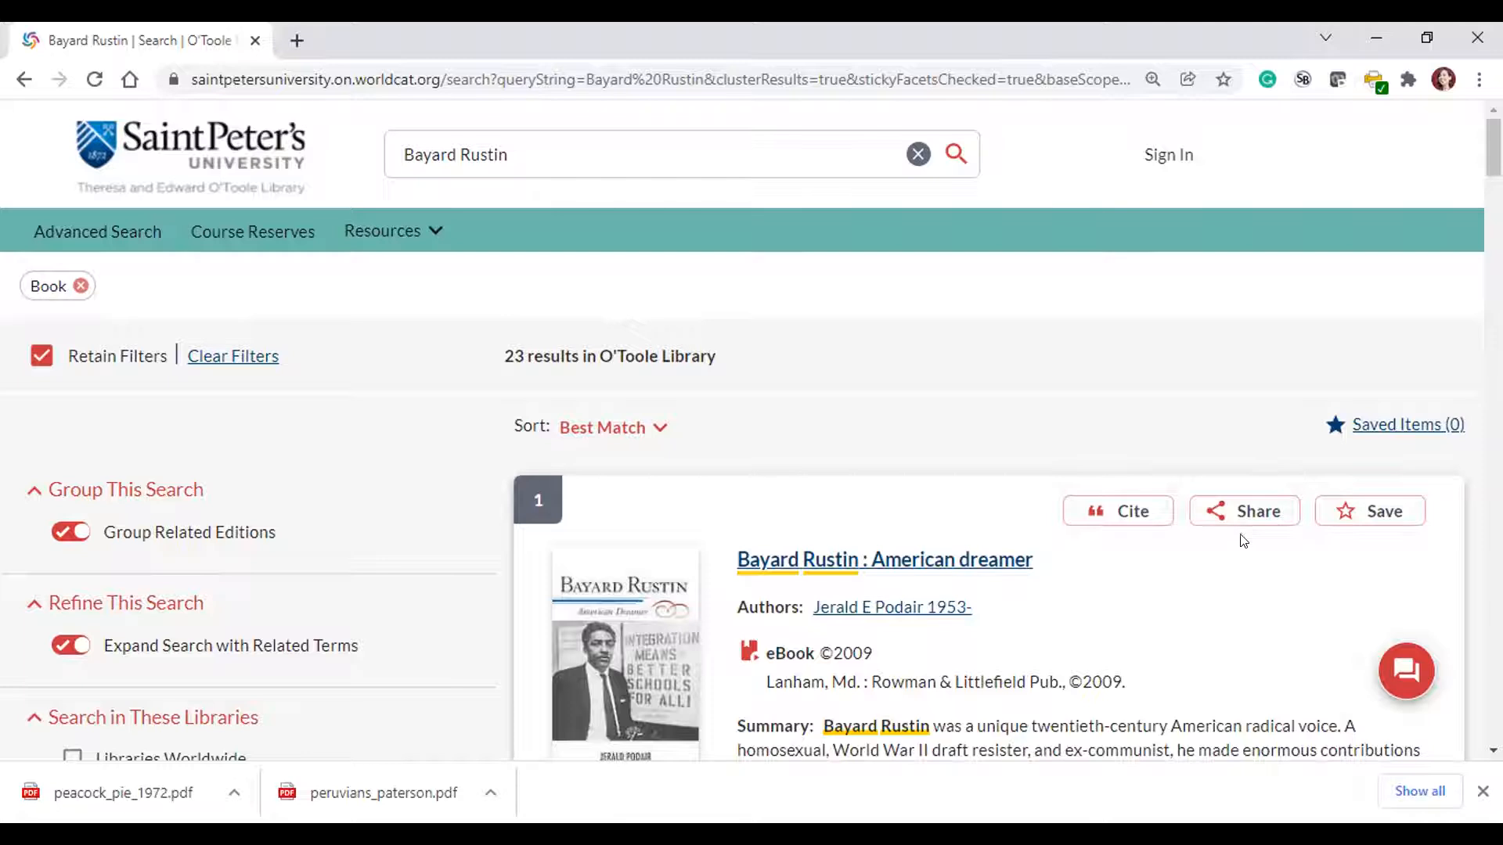
- Examine the format, availability and call number of the first two book results, with the page enlarged
scroll(1260, 610, "down", 1)
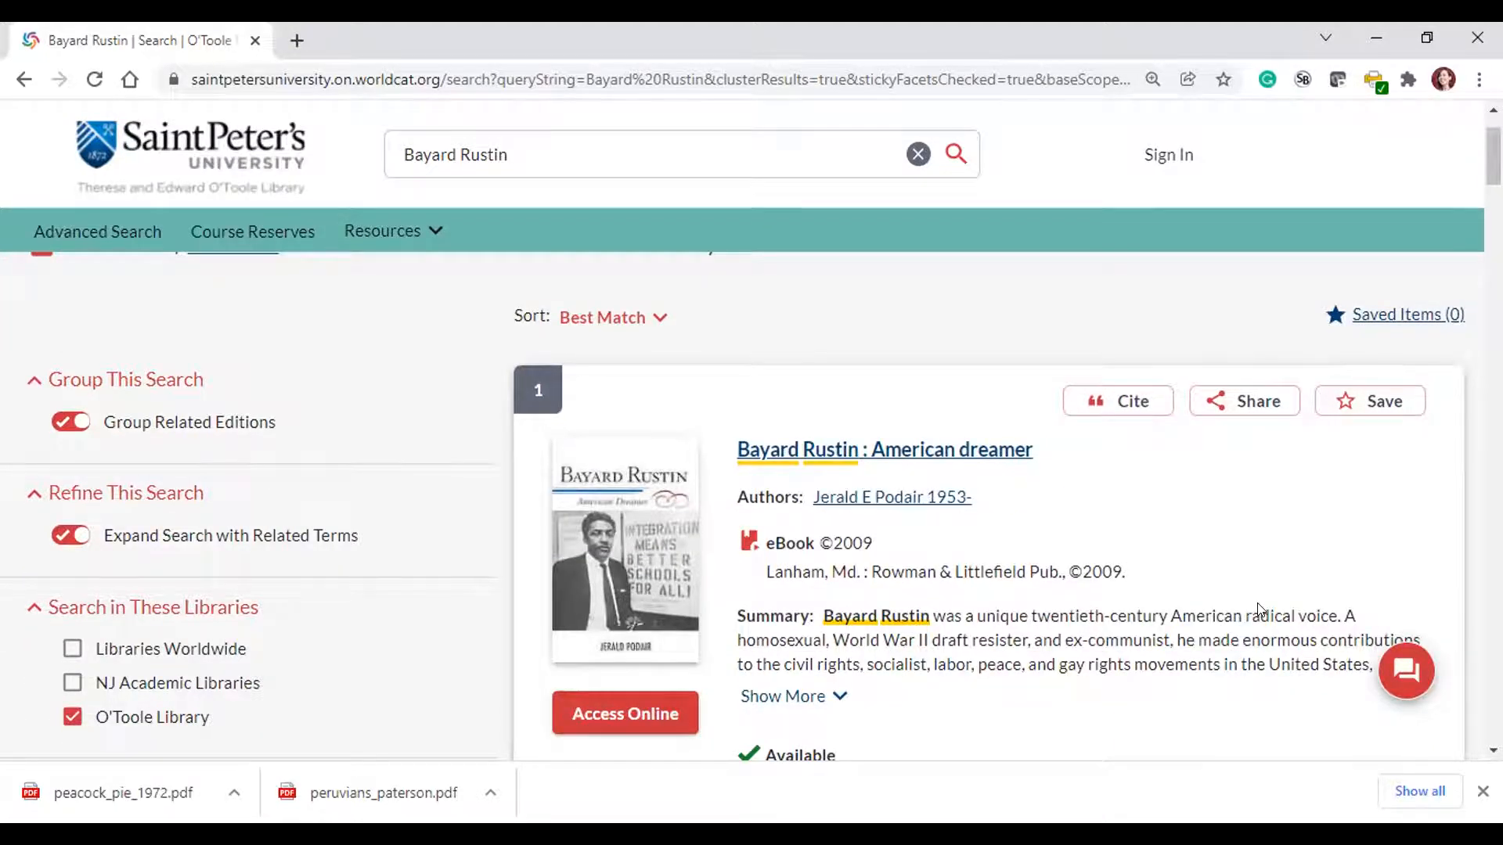
scroll(1260, 610, "down", 1)
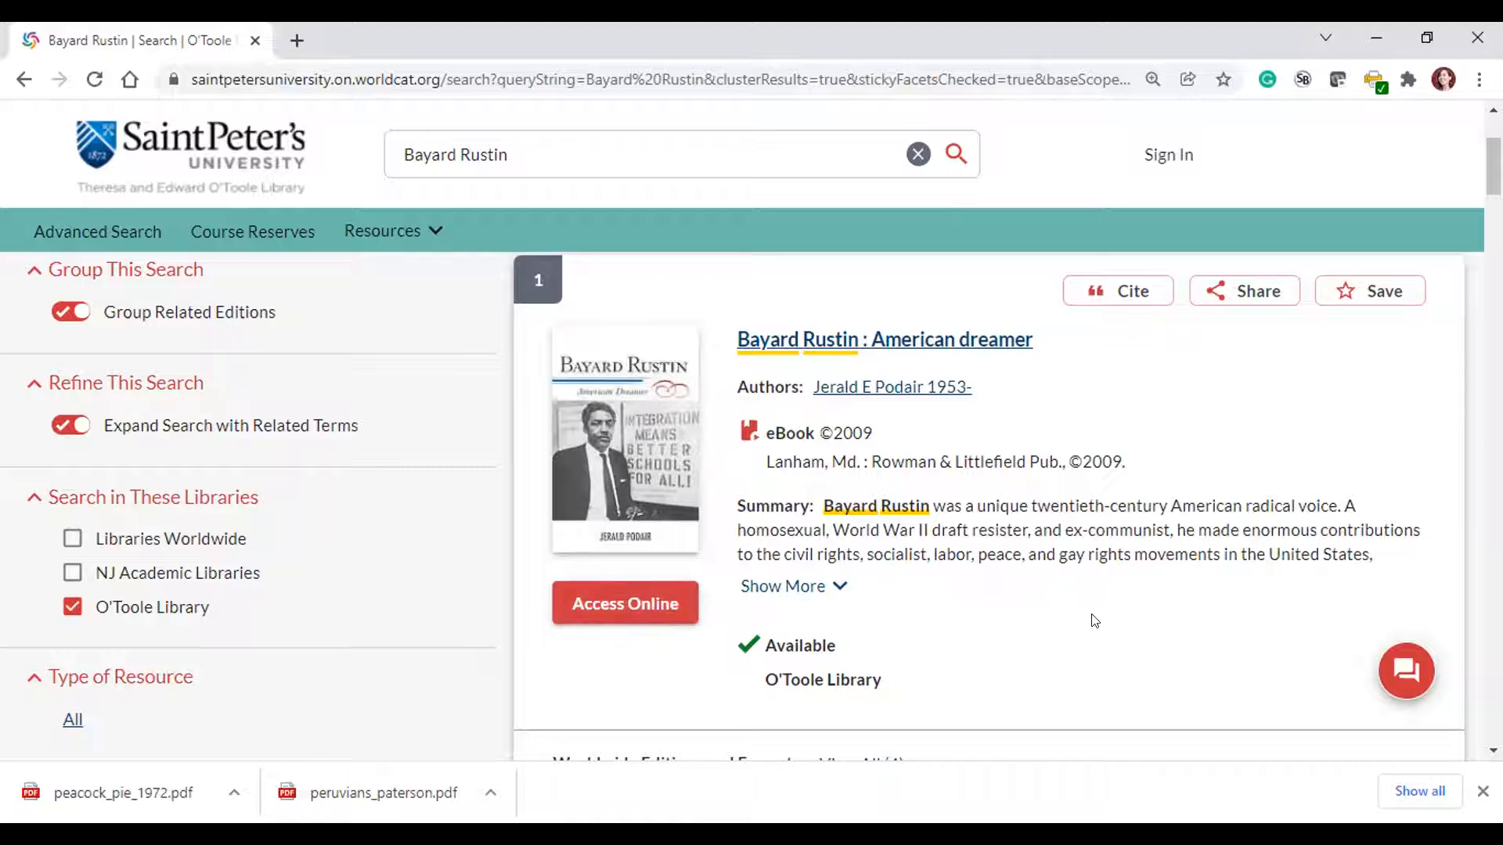
scroll(1088, 617, "down", 3)
scroll(1084, 618, "down", 3)
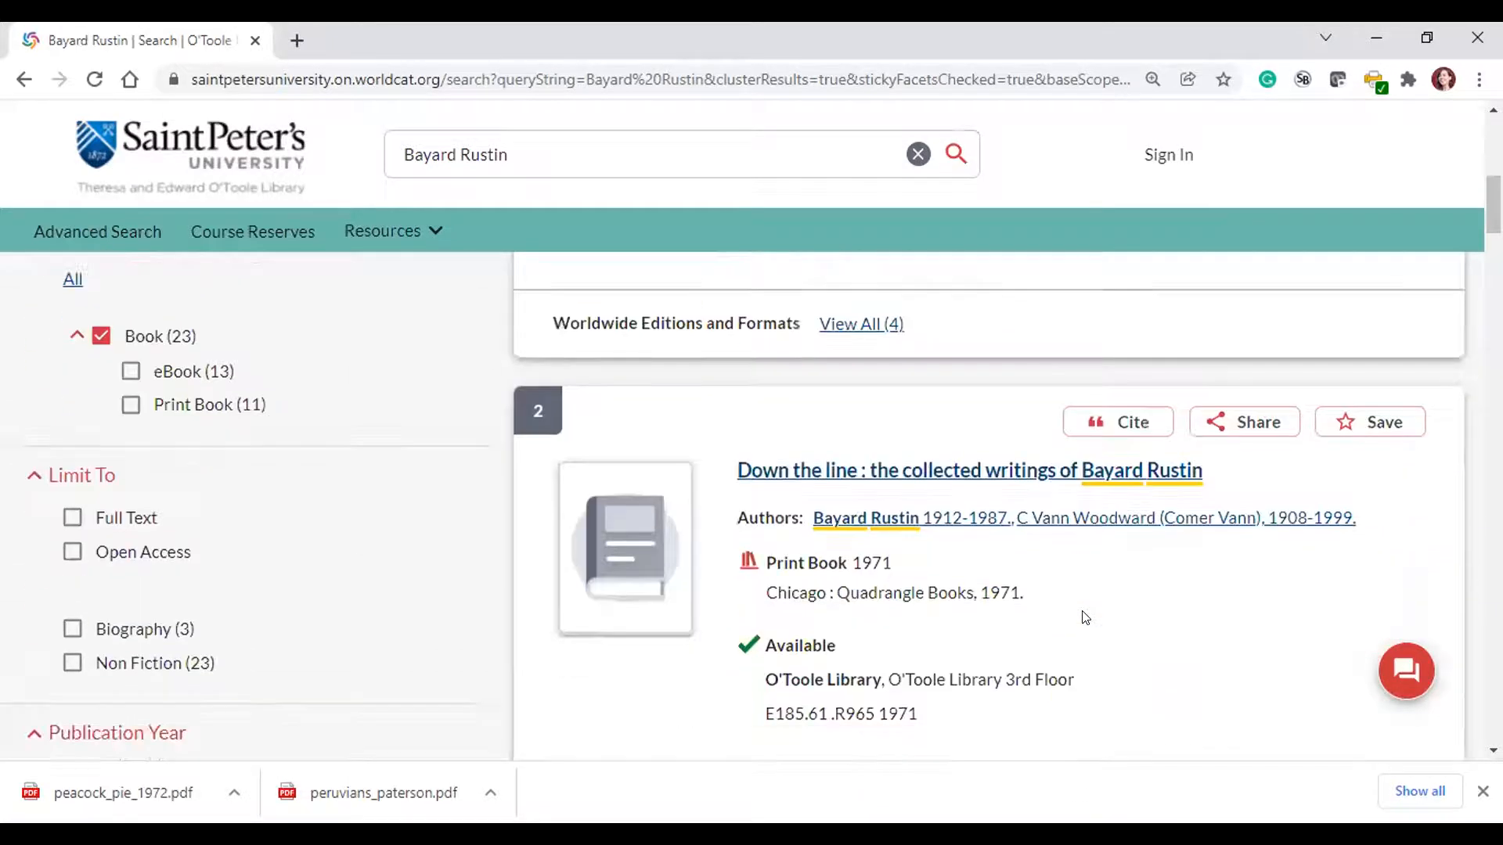
scroll(1084, 618, "down", 2)
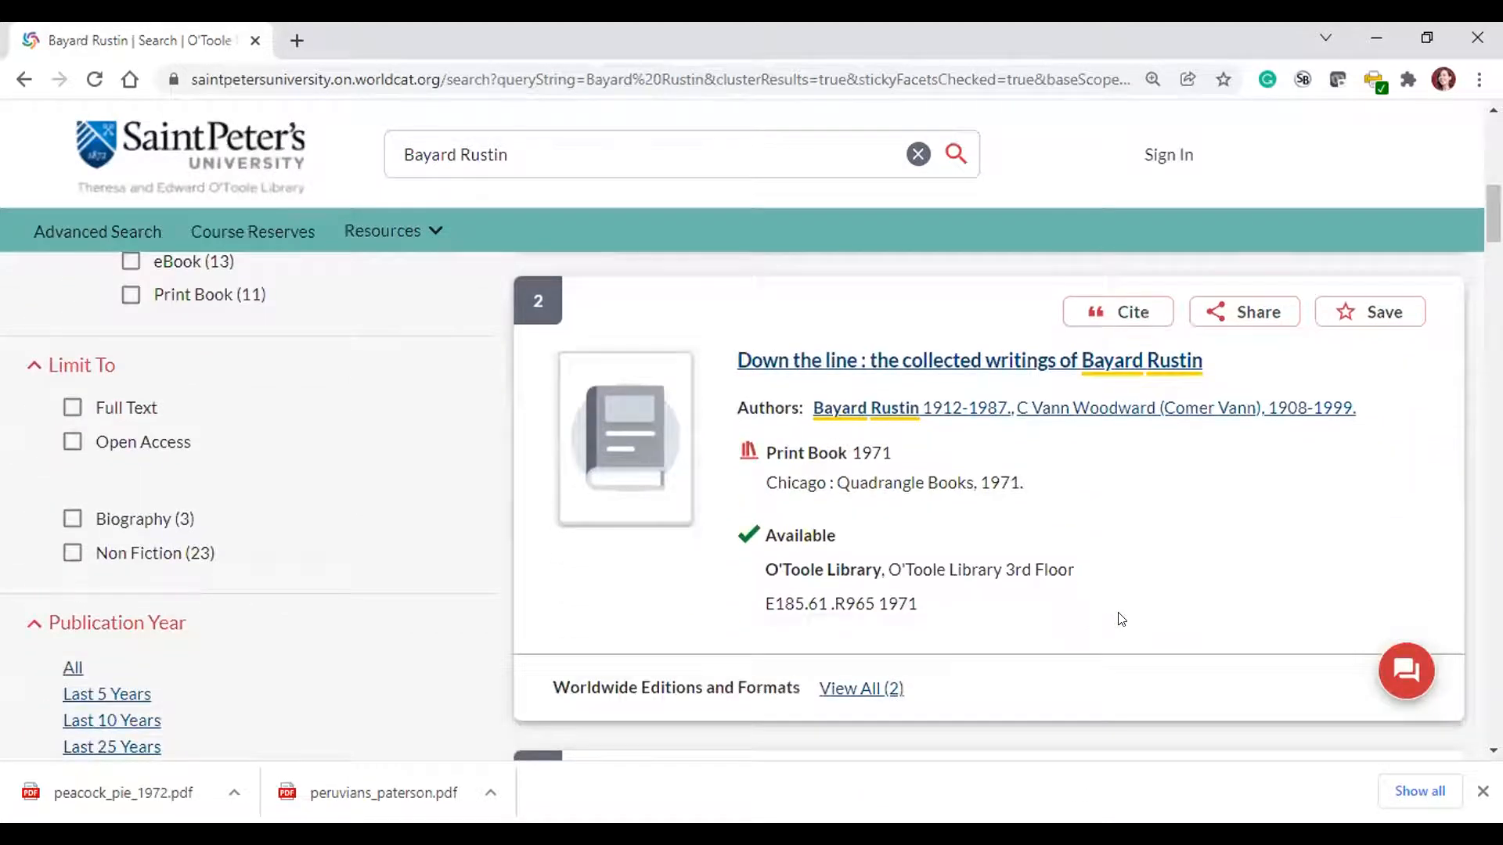
key("ctrl+plus")
key("ctrl+plus")
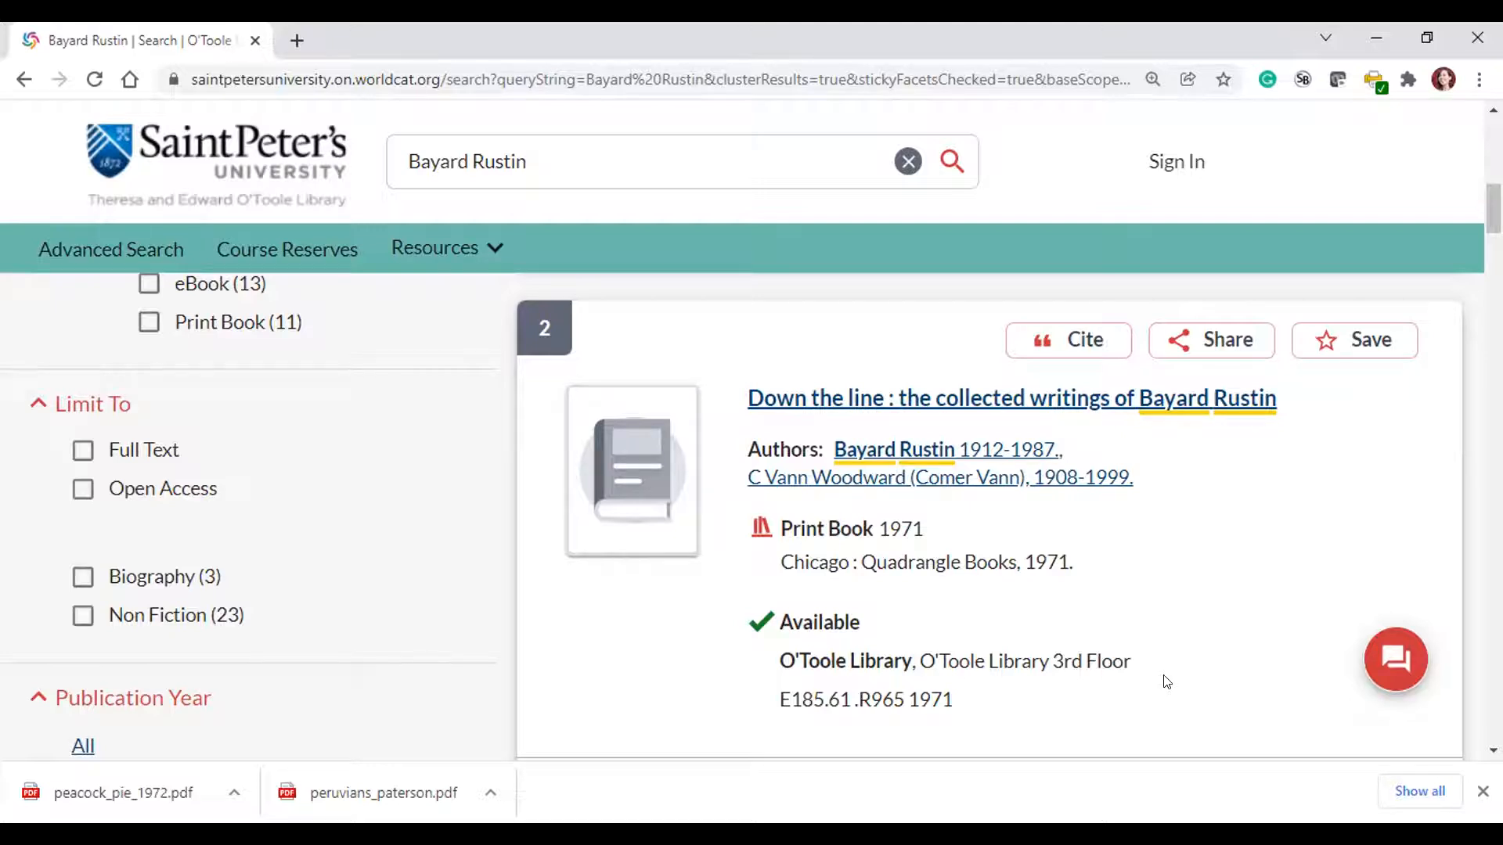
scroll(1167, 682, "down", 1)
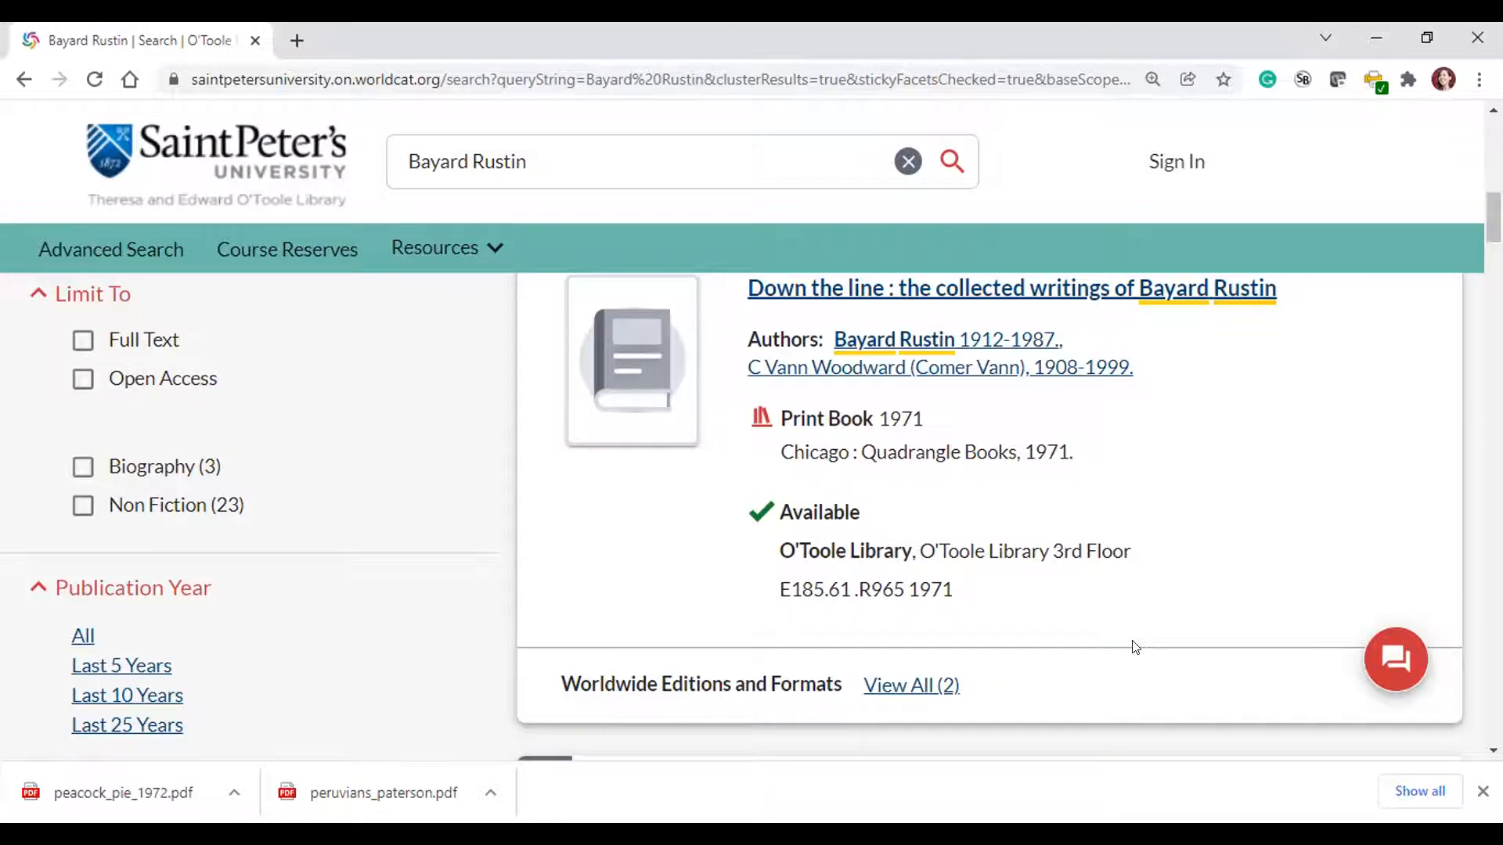
- Look through the third to eighth book results, comparing print books and eBooks and their availability
scroll(1135, 646, "down", 5)
scroll(1135, 646, "down", 1)
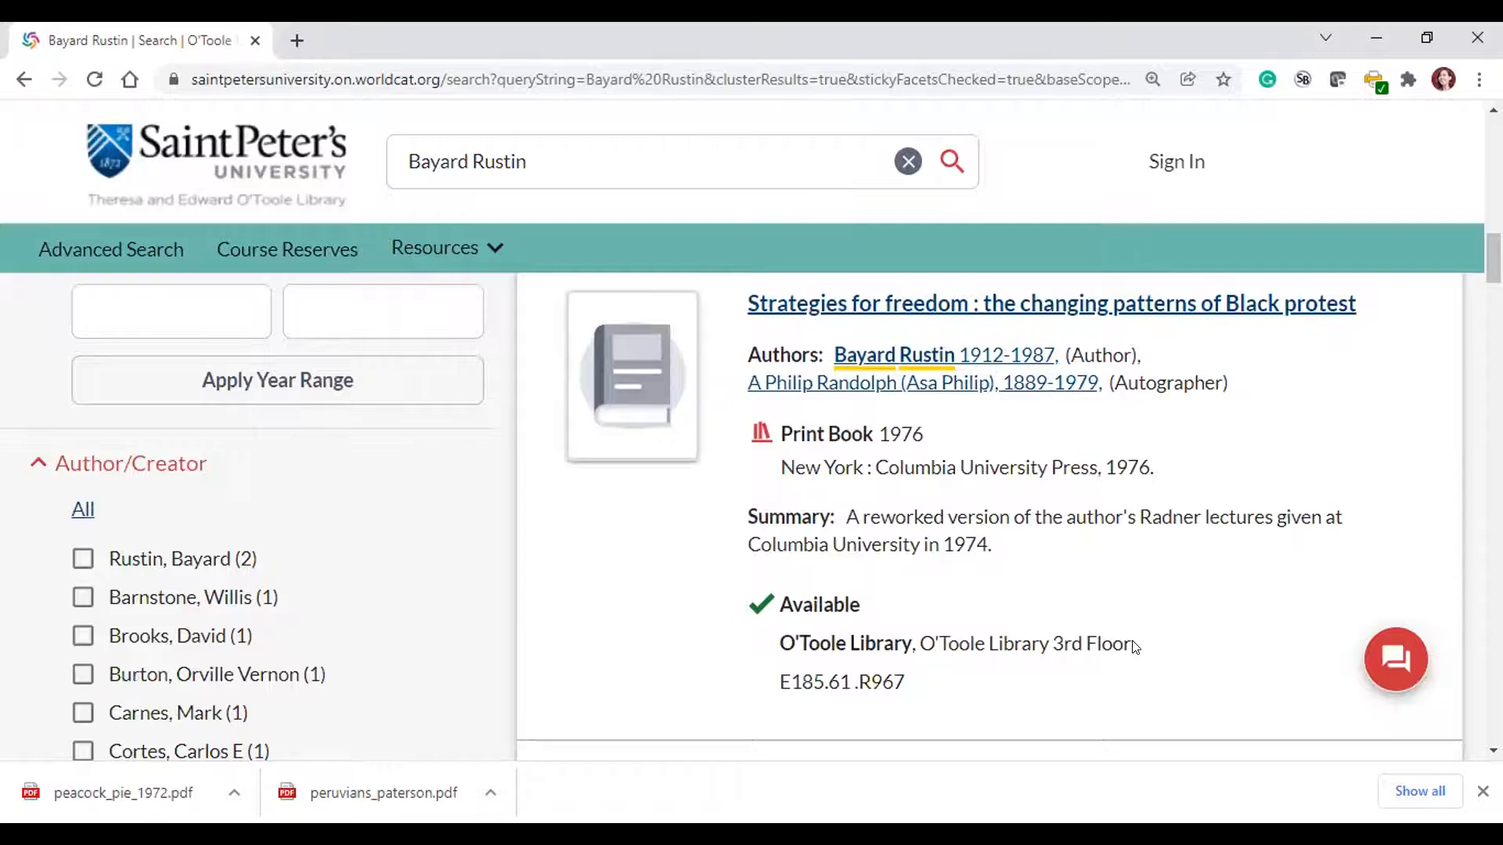
scroll(1135, 646, "down", 5)
scroll(1135, 647, "down", 3)
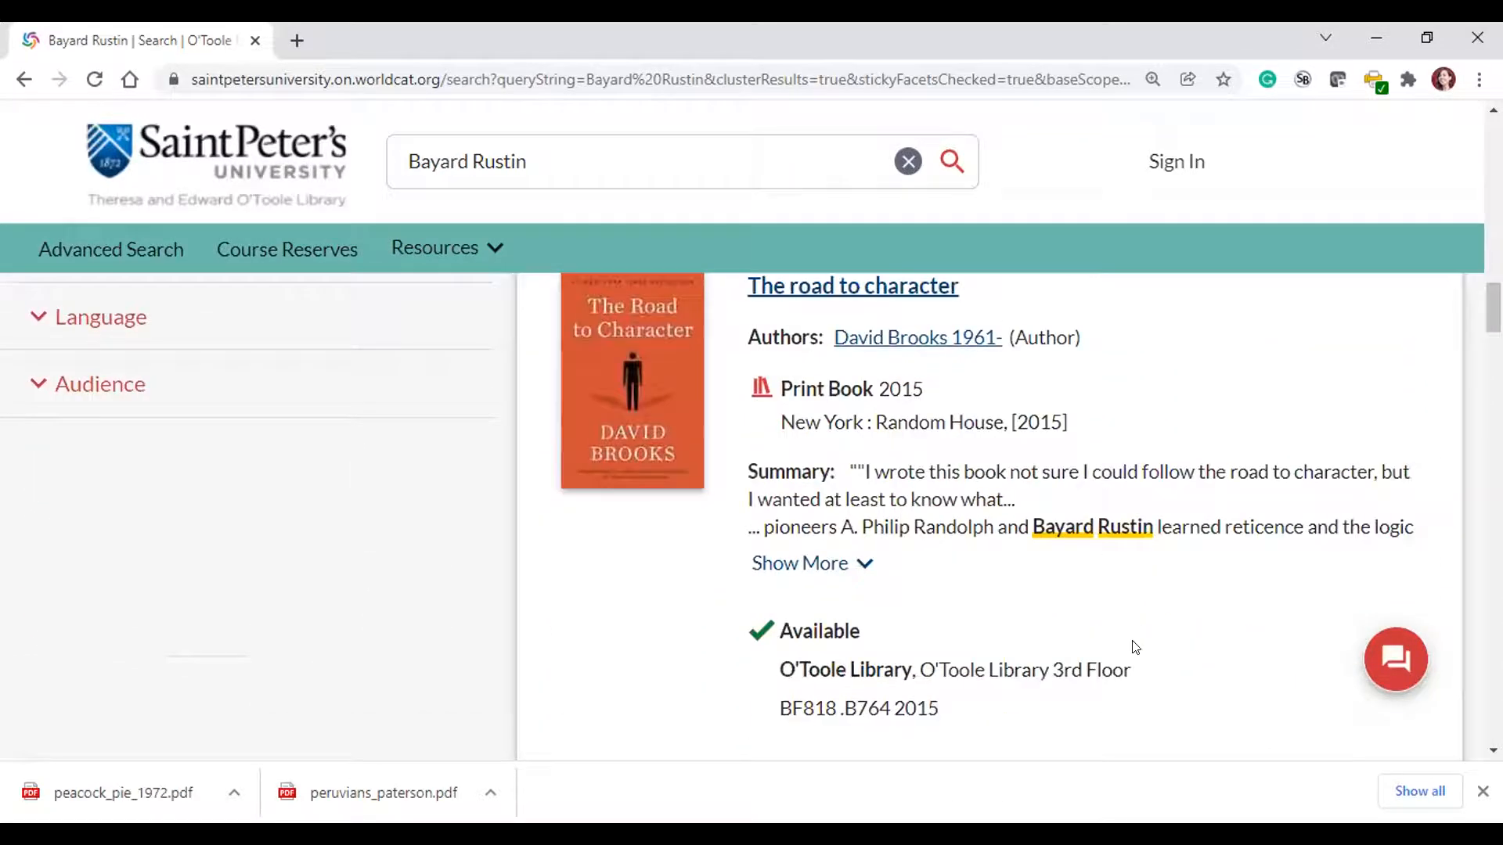
scroll(1135, 646, "down", 3)
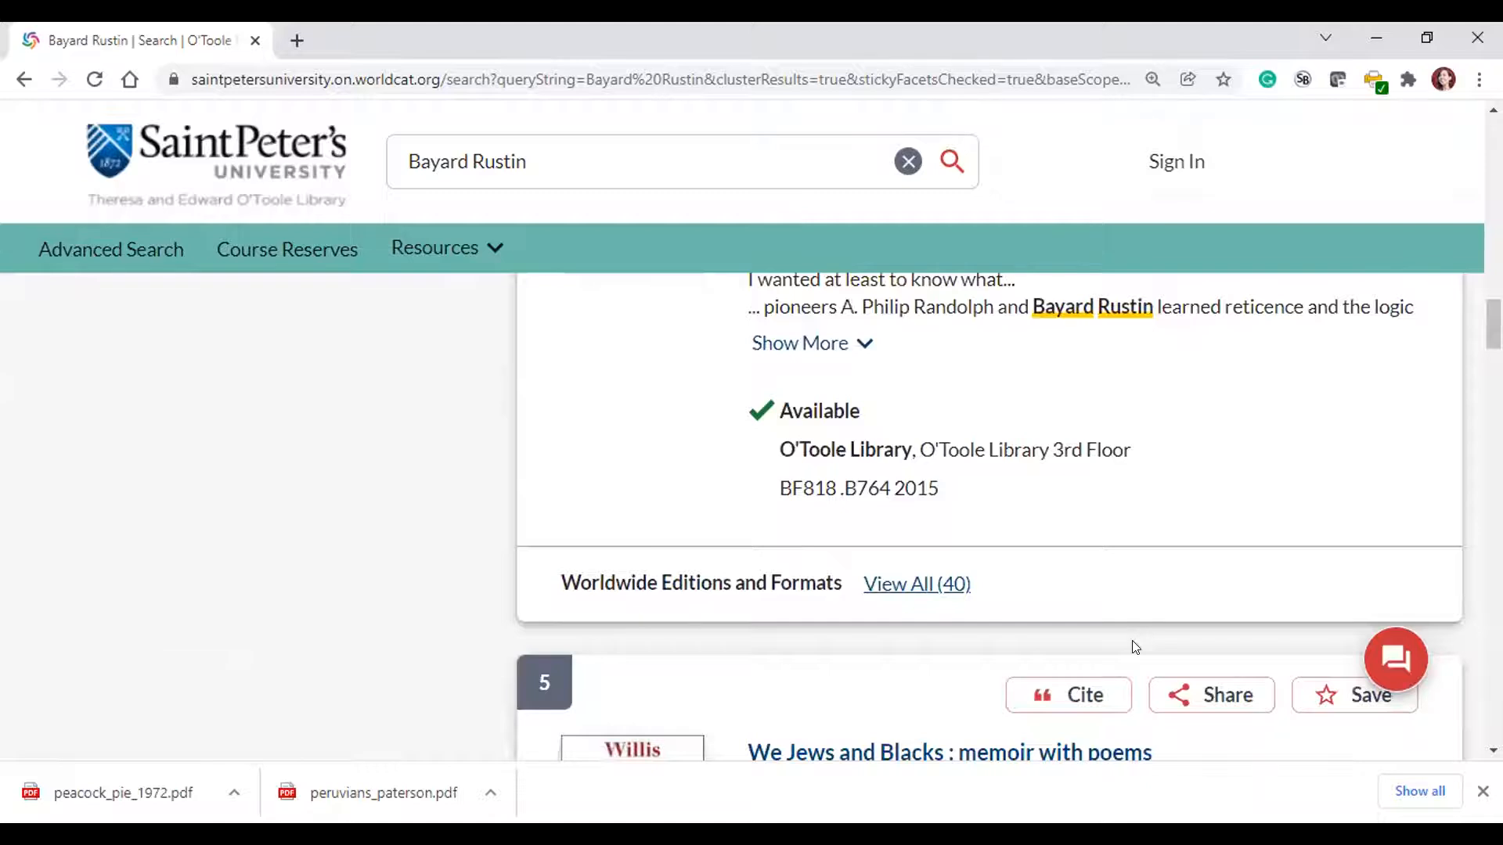
scroll(1135, 647, "down", 2)
scroll(1135, 646, "down", 2)
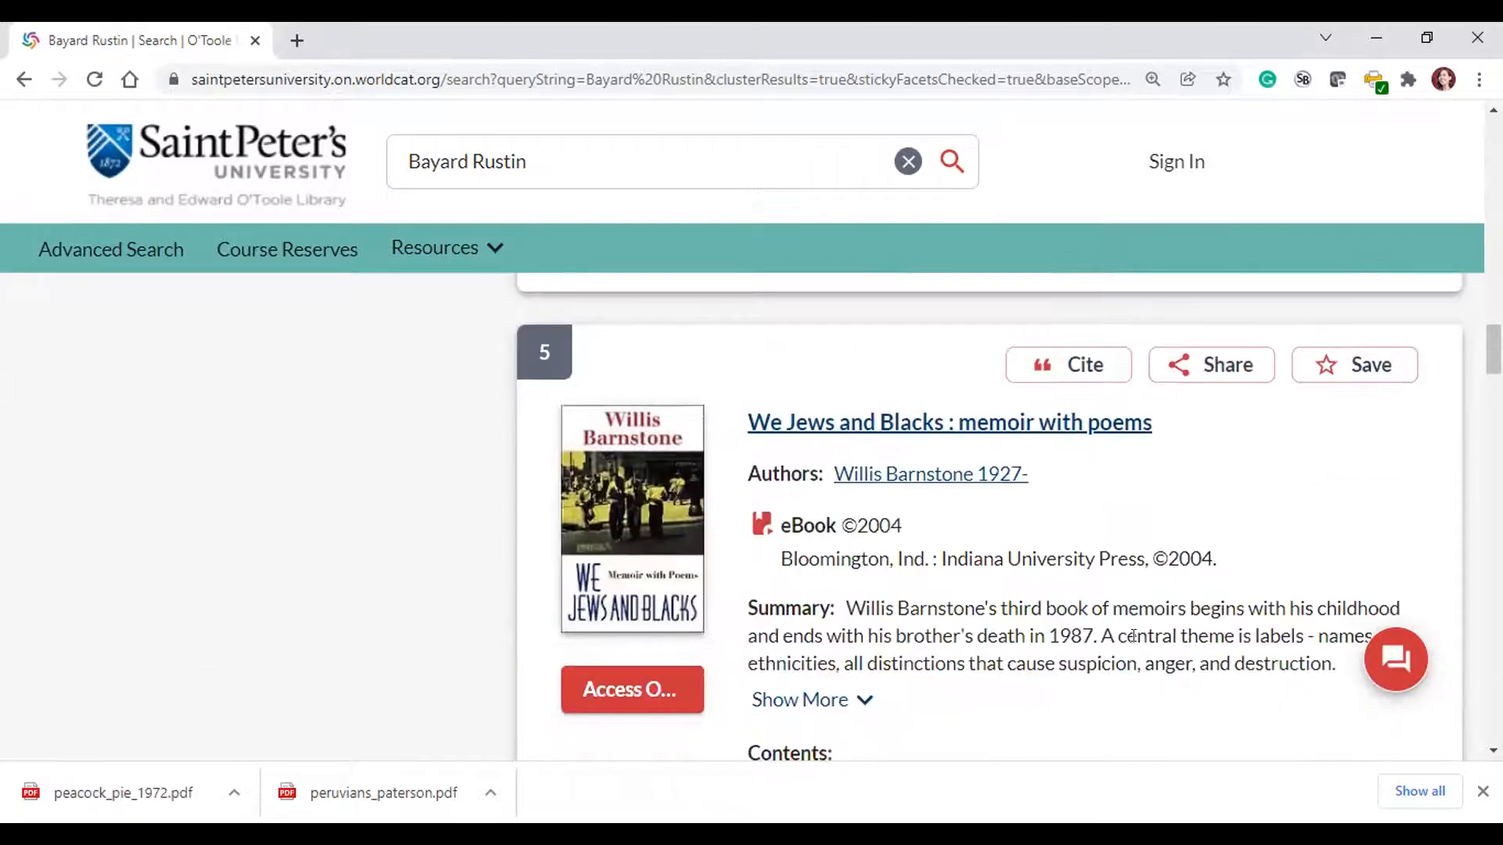
scroll(1133, 636, "down", 1)
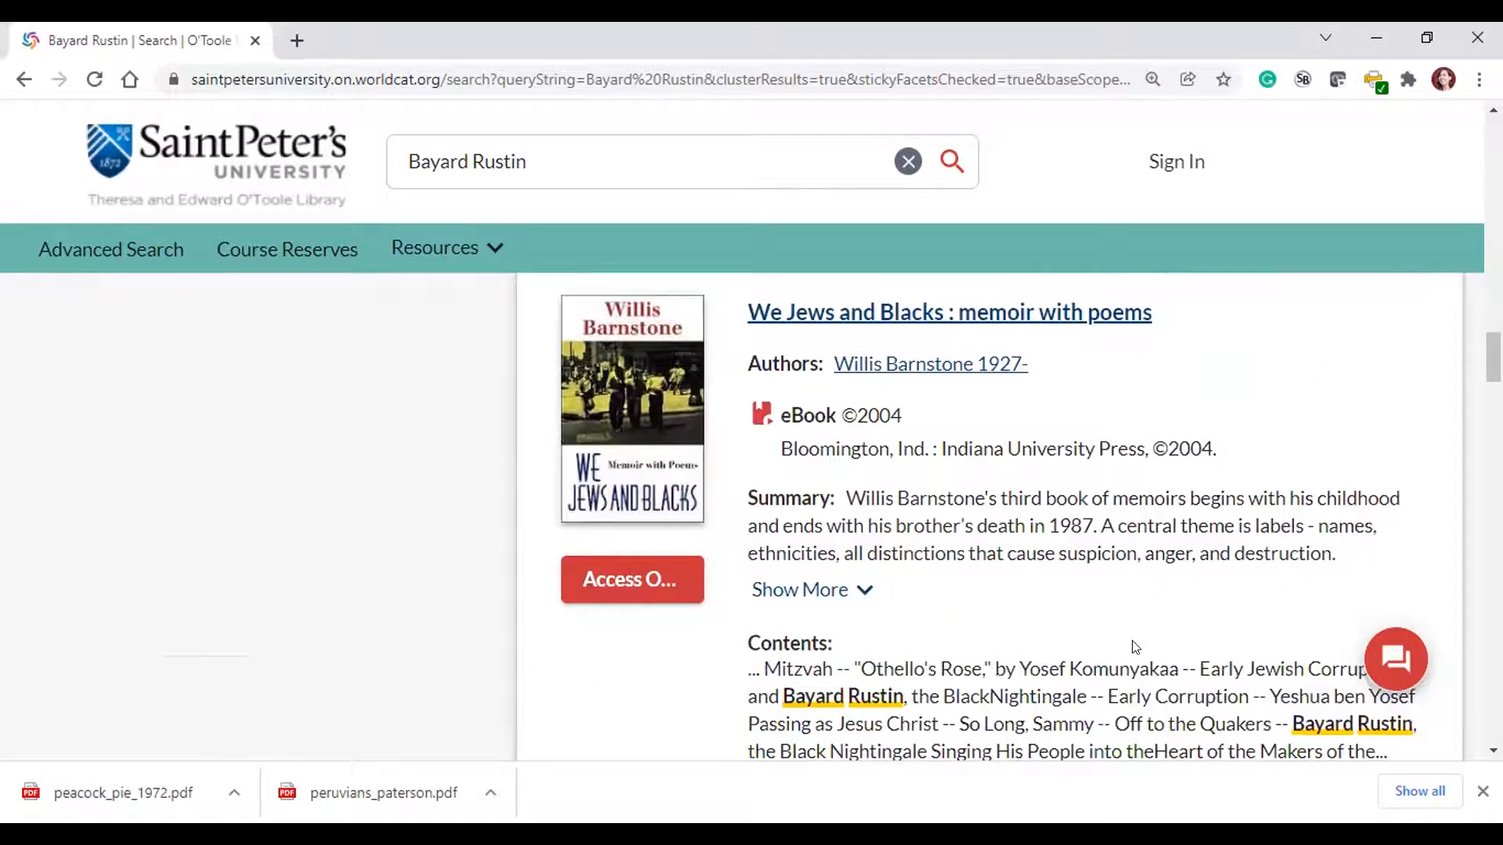
scroll(1135, 647, "down", 7)
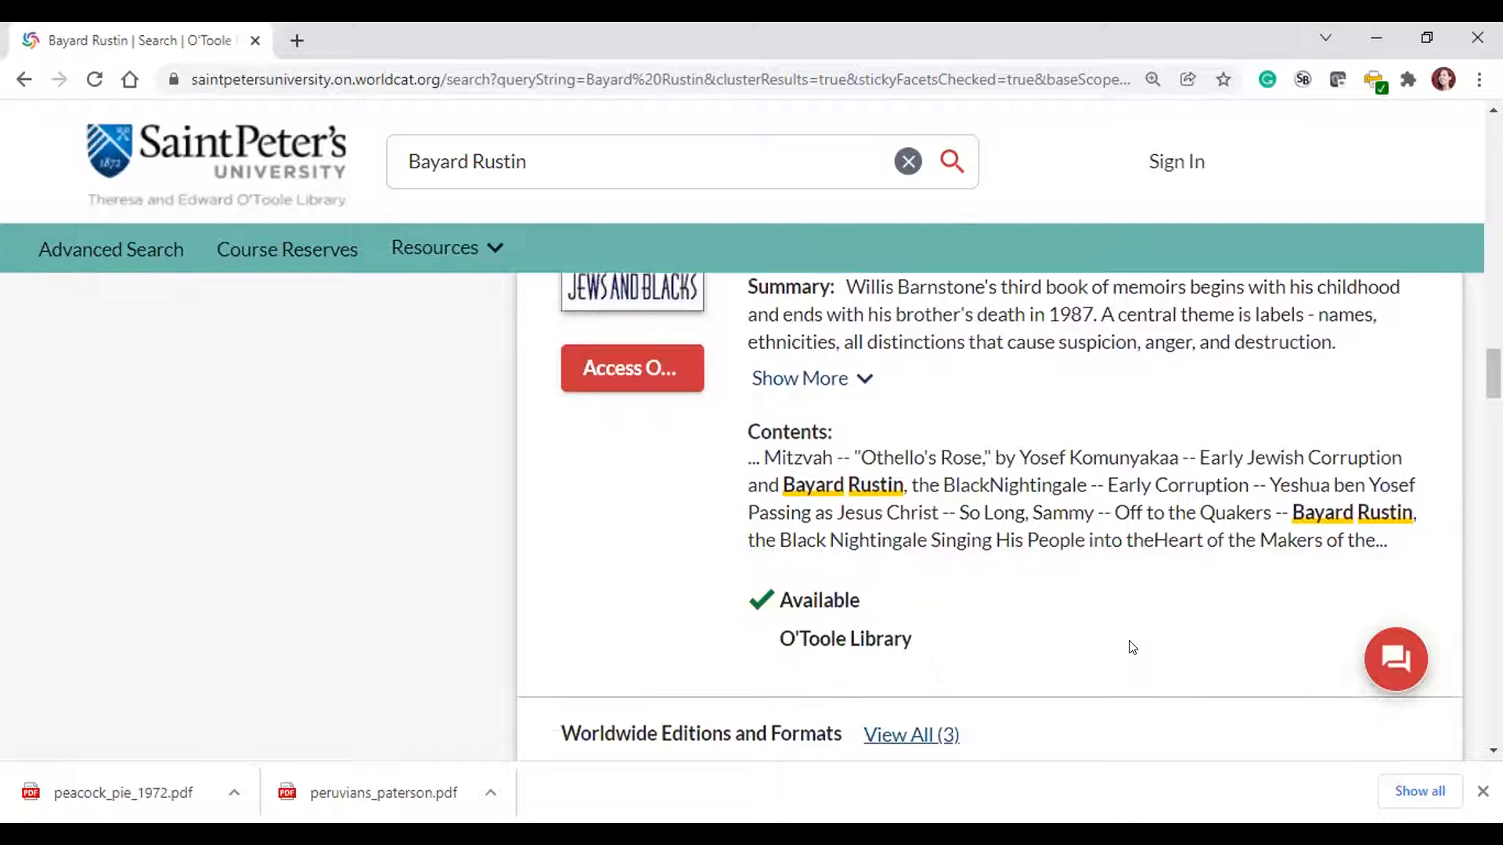
scroll(1129, 646, "down", 3)
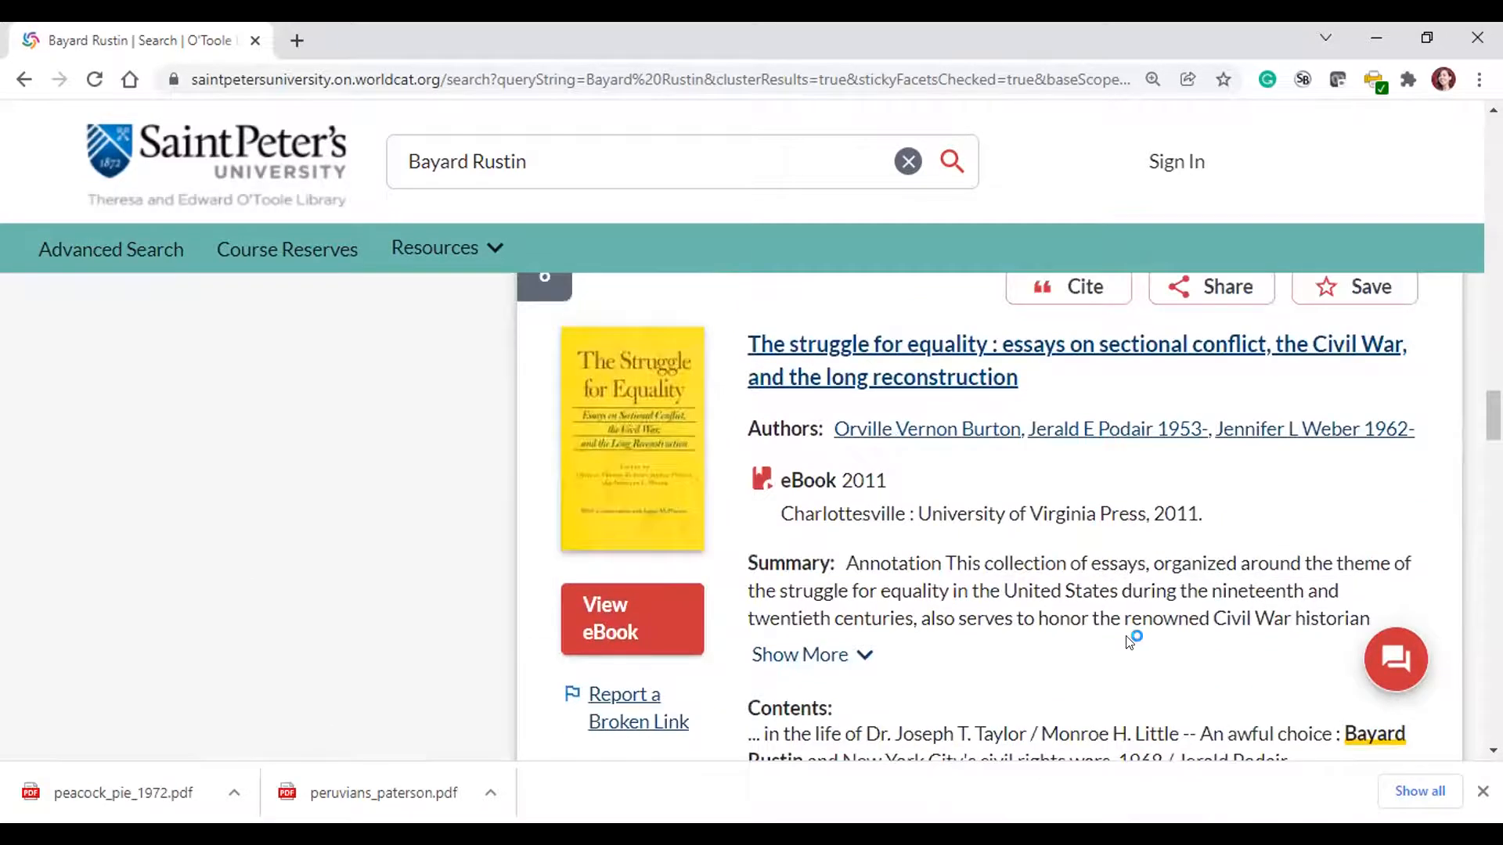
scroll(1127, 638, "down", 3)
scroll(1129, 646, "down", 7)
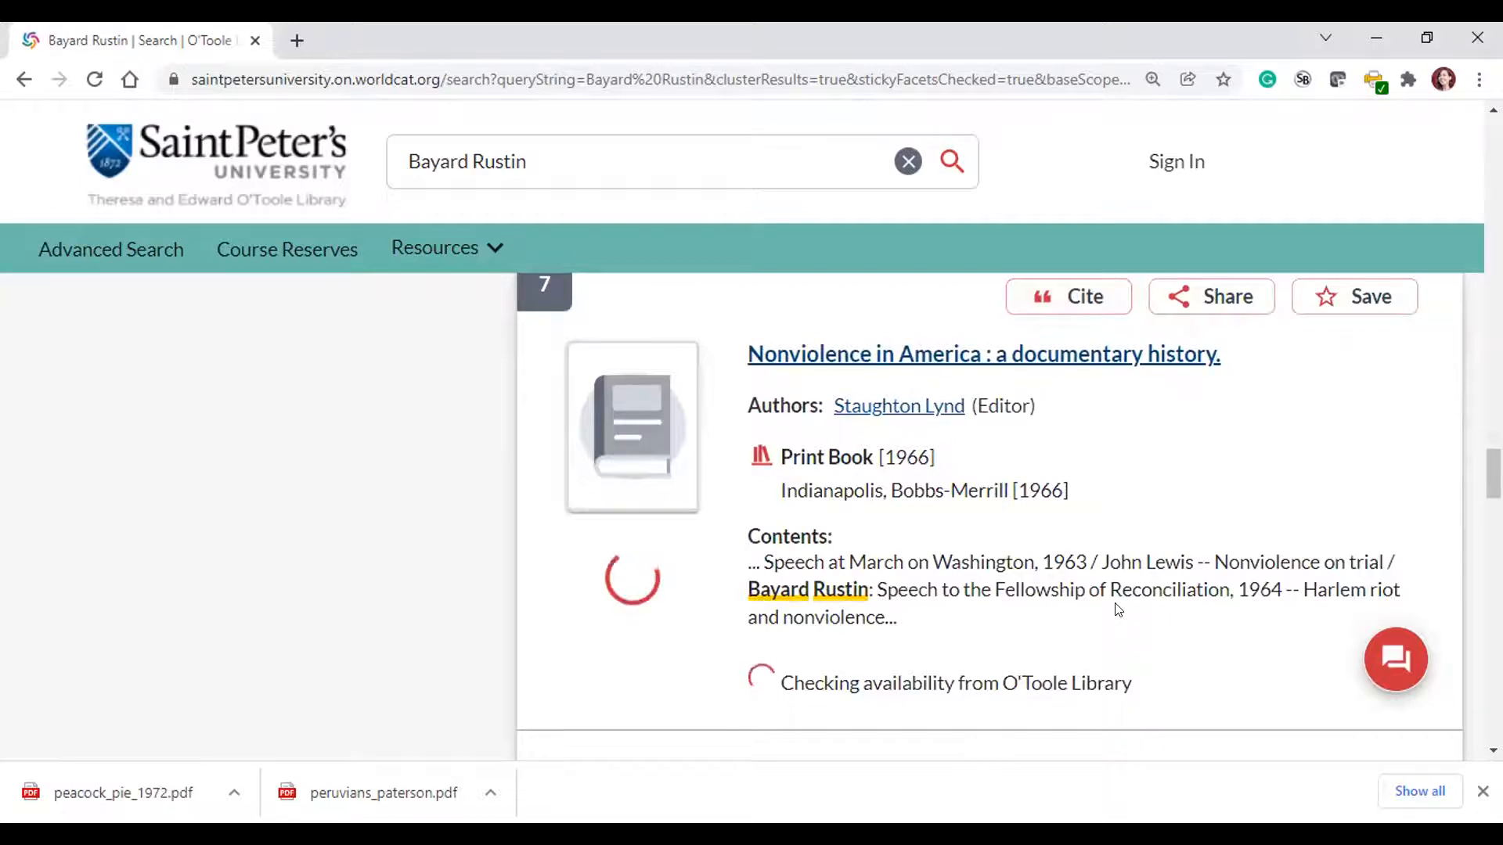
scroll(1123, 609, "down", 7)
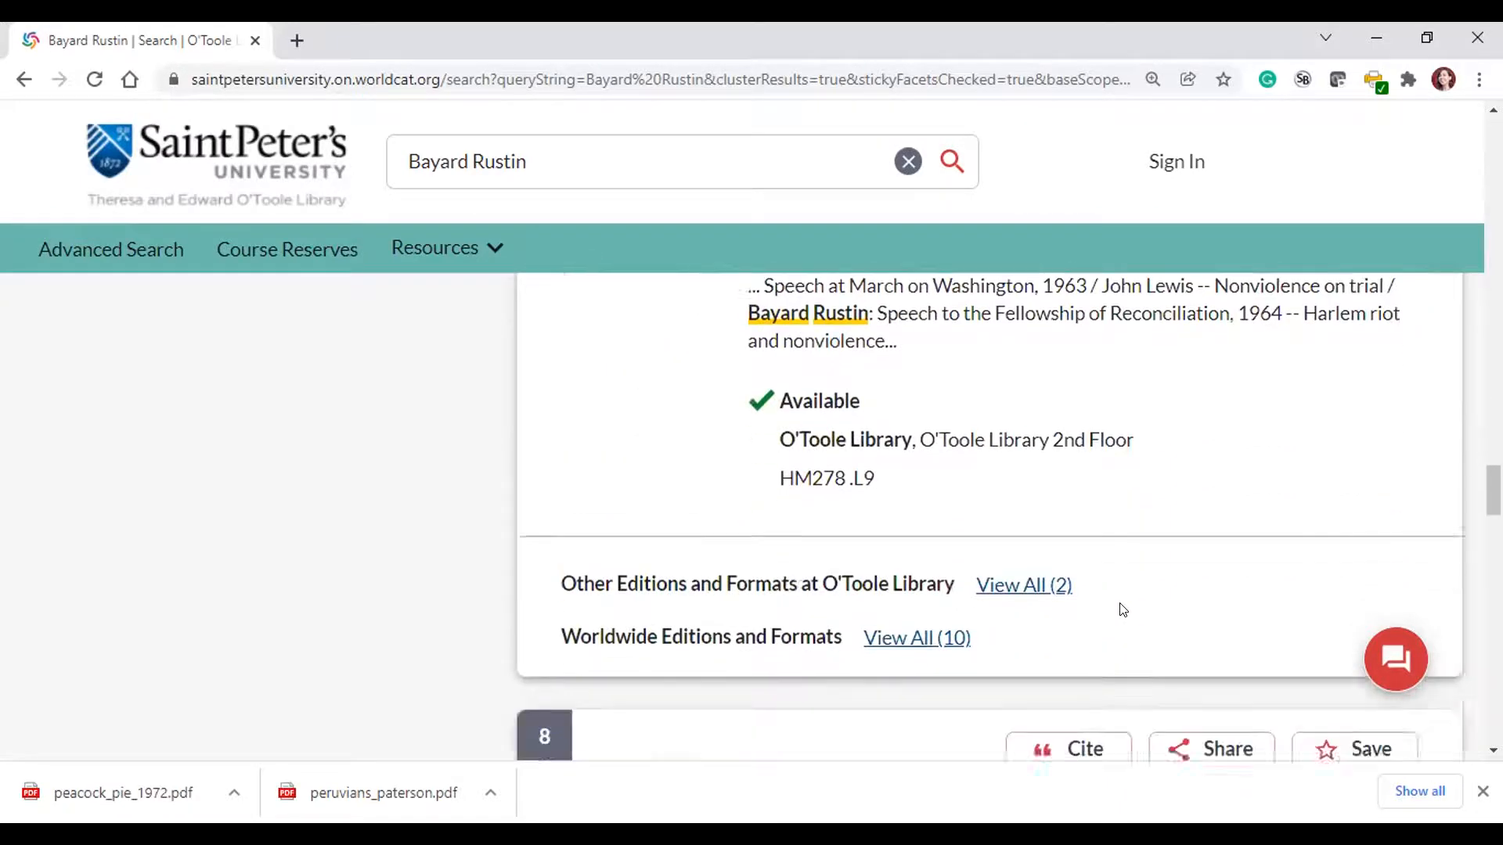
scroll(1123, 609, "down", 1)
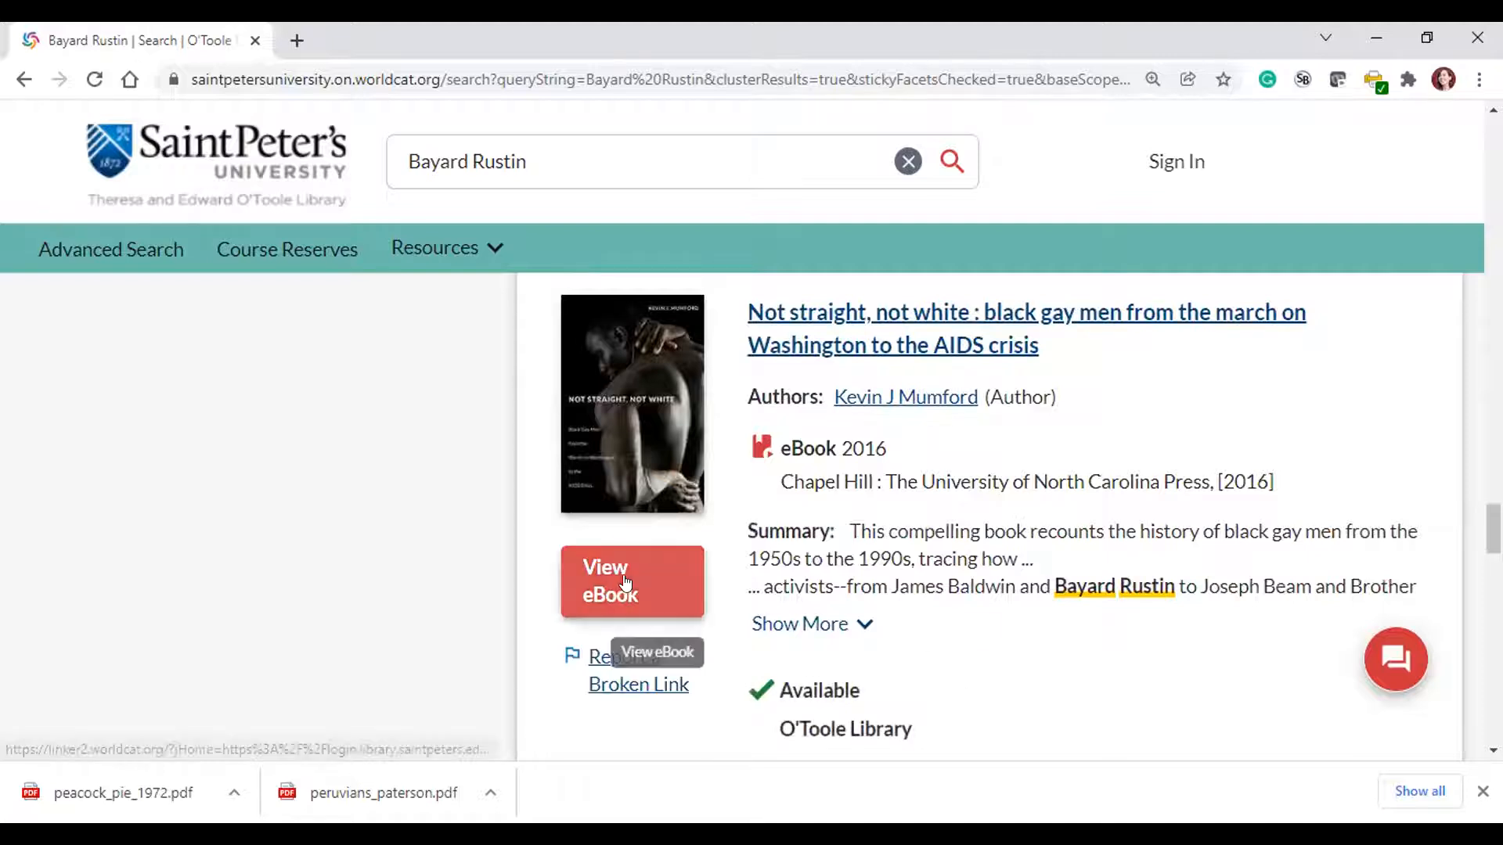
- Open the eBook "Not straight, not white" in ProQuest Ebook Central and dismiss the server maintenance notice
left_click(624, 581)
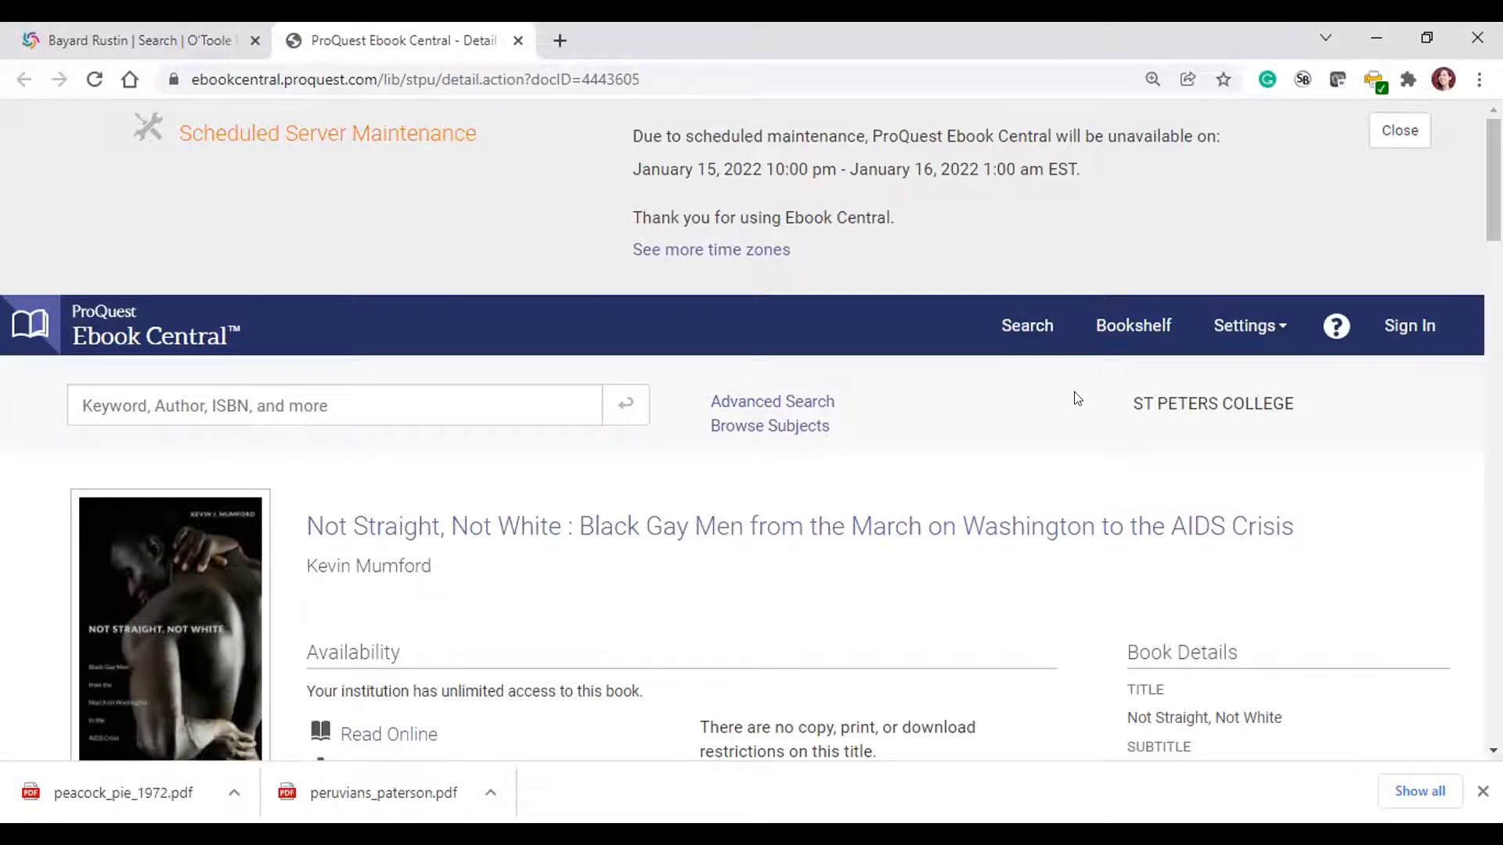
left_click(1390, 128)
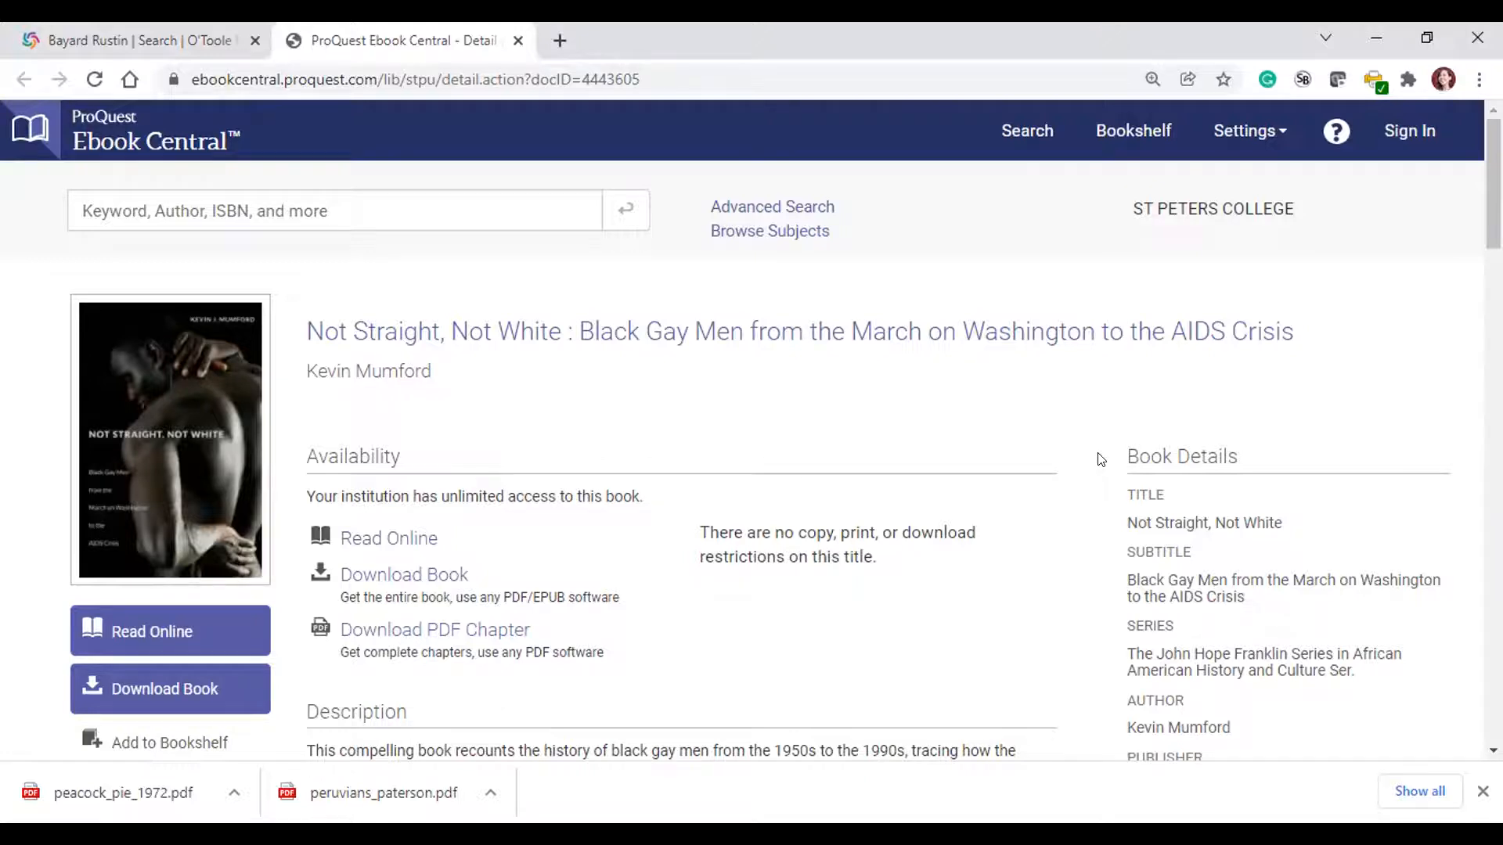
scroll(1101, 459, "down", 2)
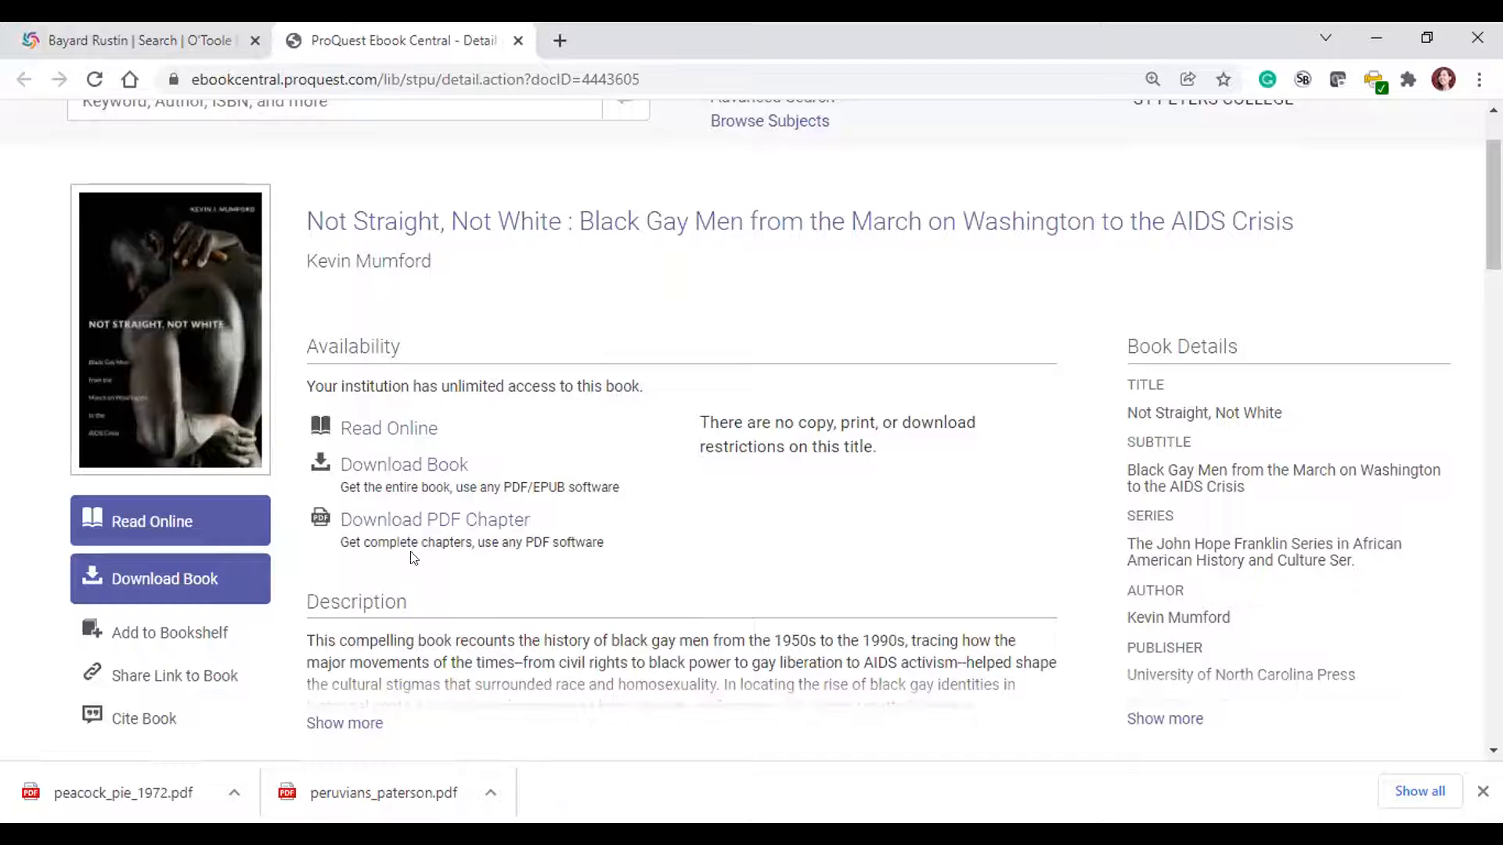
- Read the eBook online and go to the chapter "ONE. Losing the March" from its table of contents
left_click(182, 523)
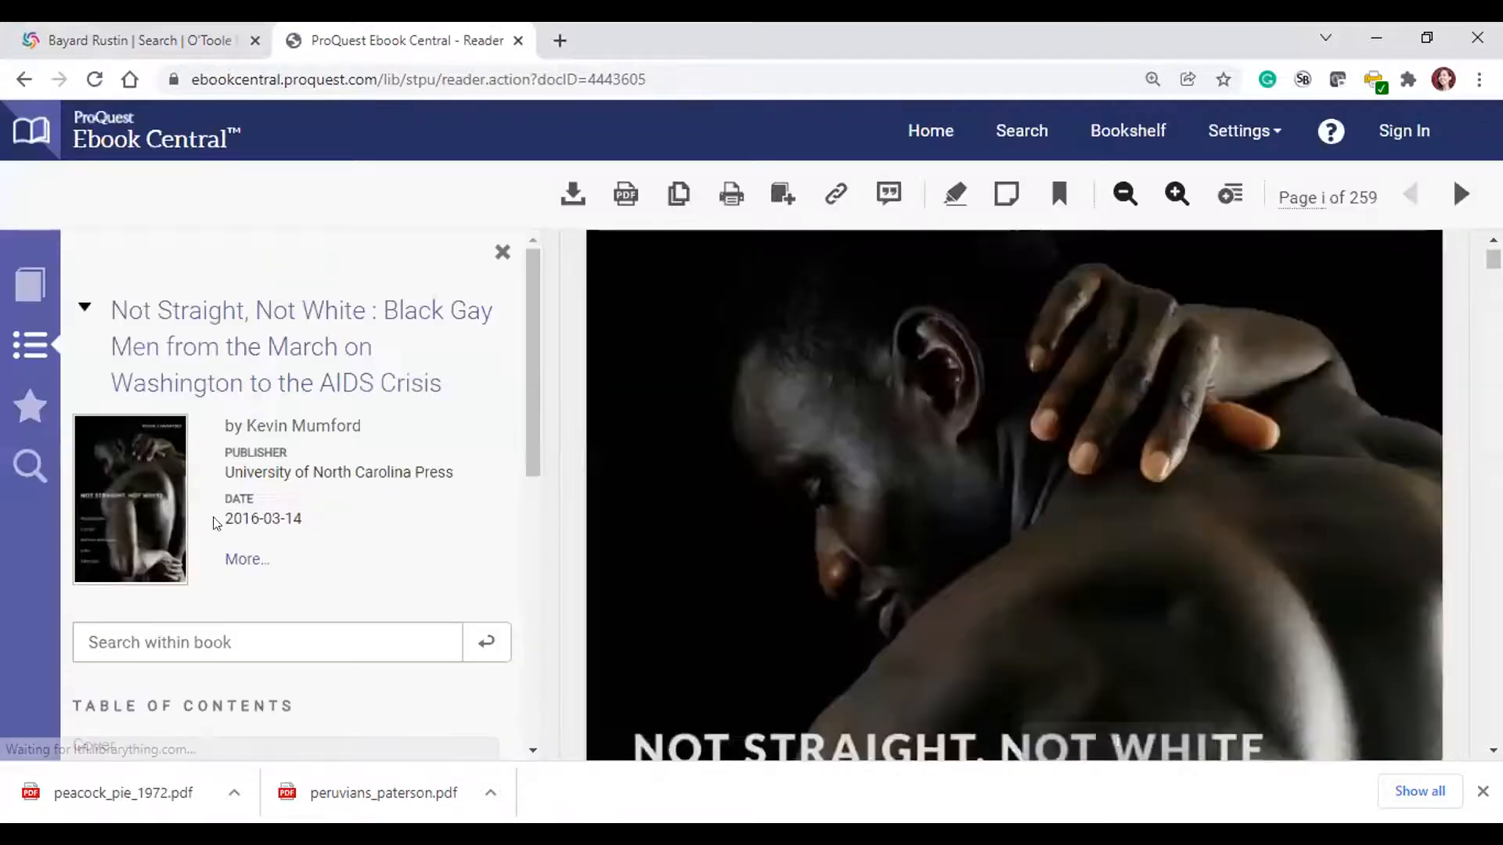
scroll(547, 570, "down", 4)
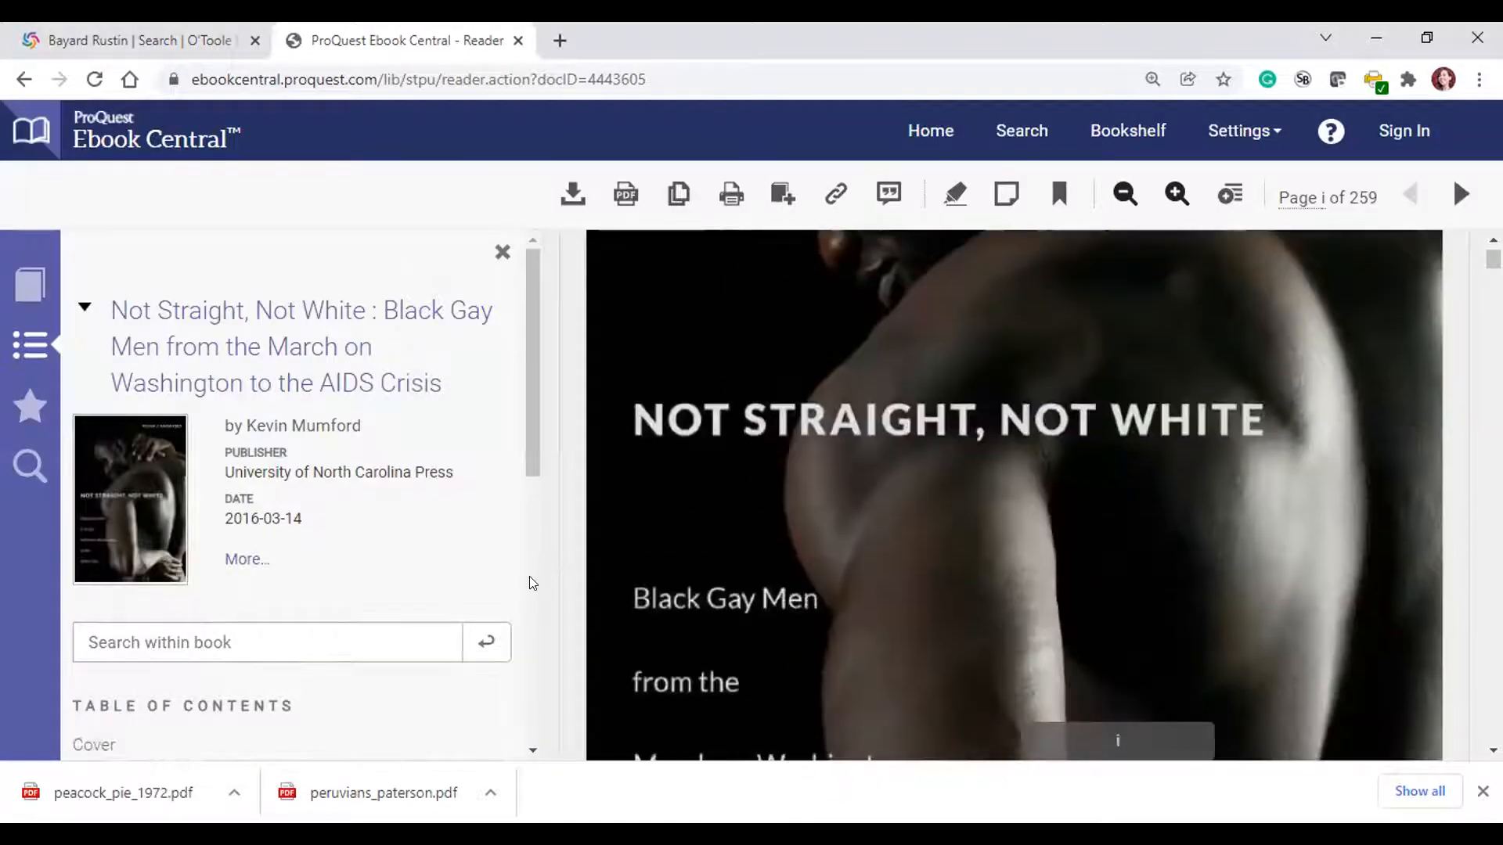
scroll(391, 564, "down", 3)
left_click(156, 644)
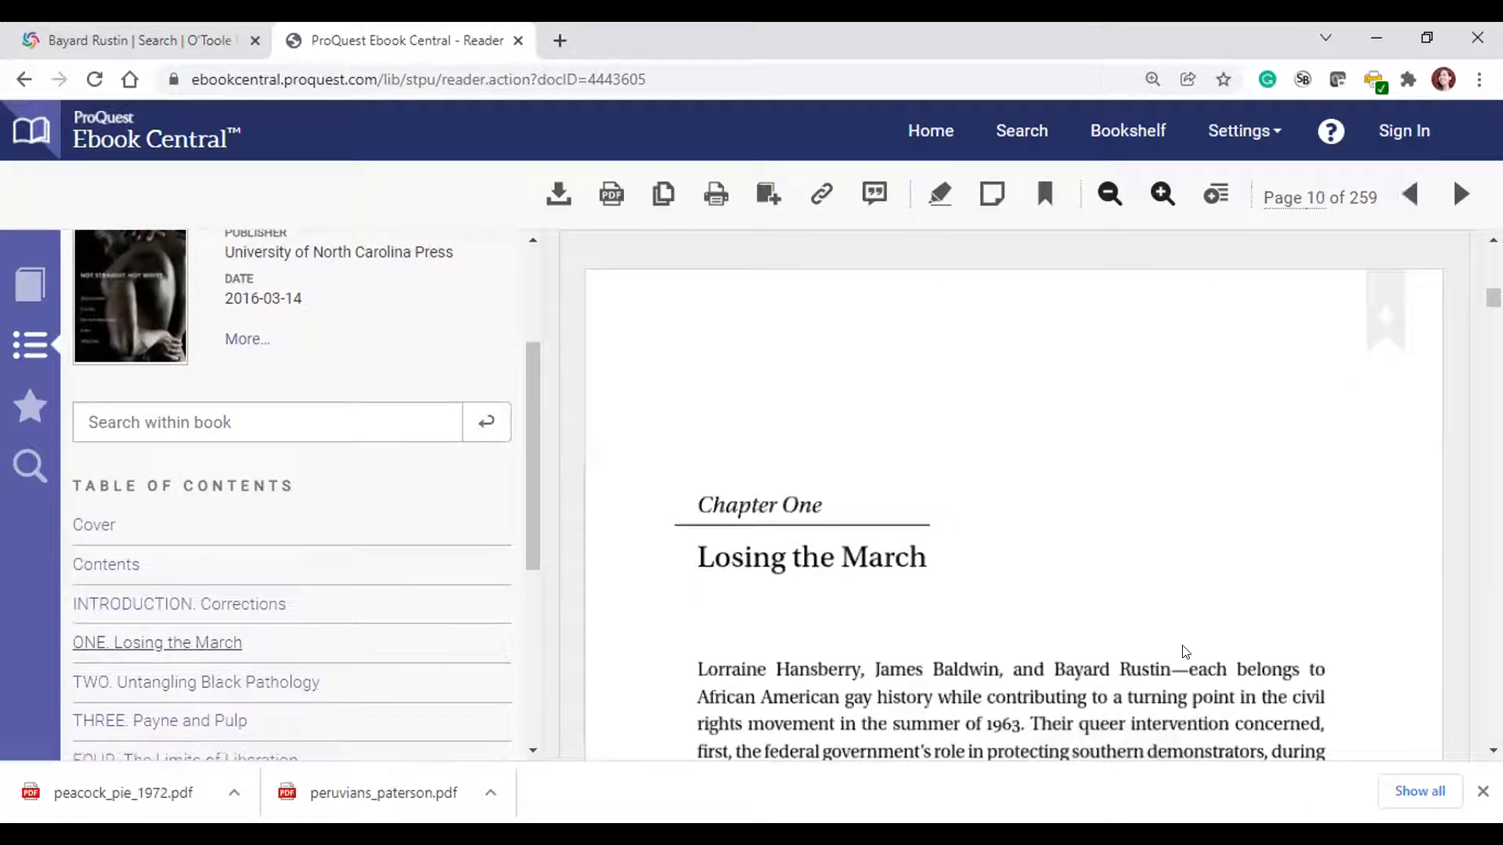
scroll(1185, 652, "down", 3)
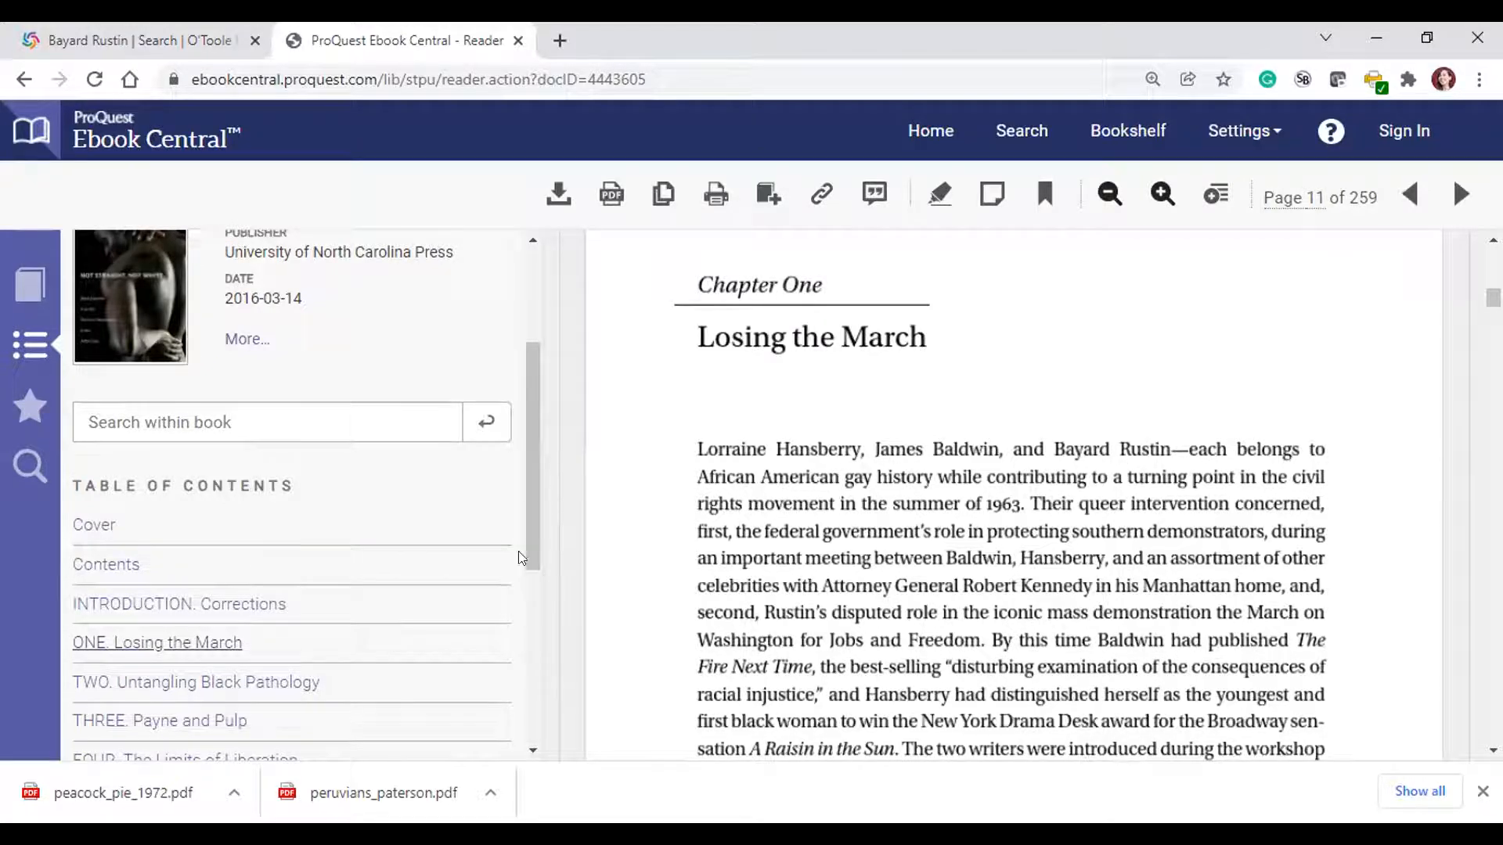
scroll(474, 560, "up", 3)
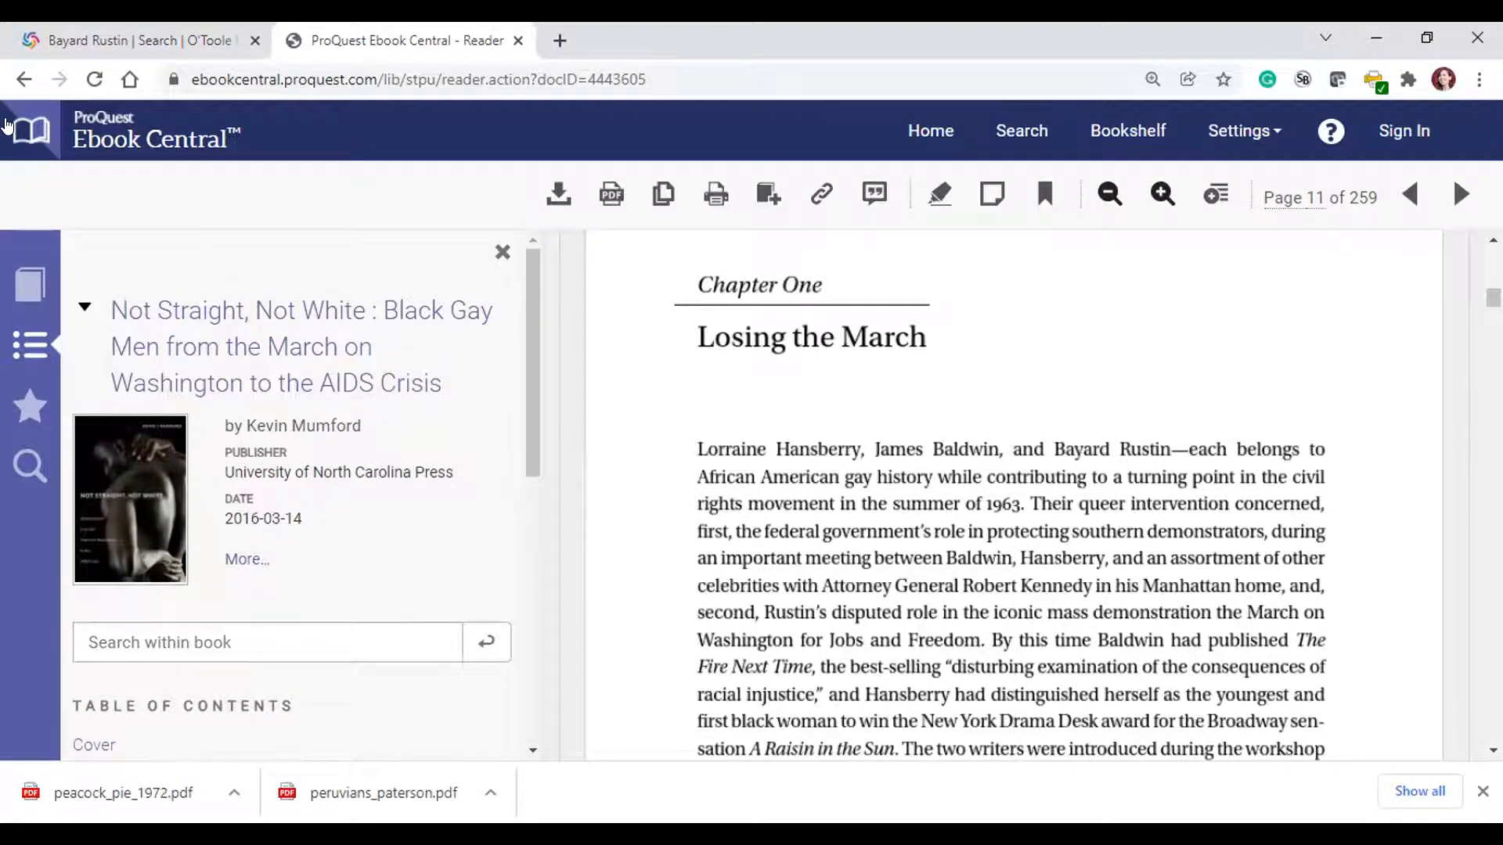
- Go back to the eBook's detail page to review its download options, and return to the library search results
left_click(16, 79)
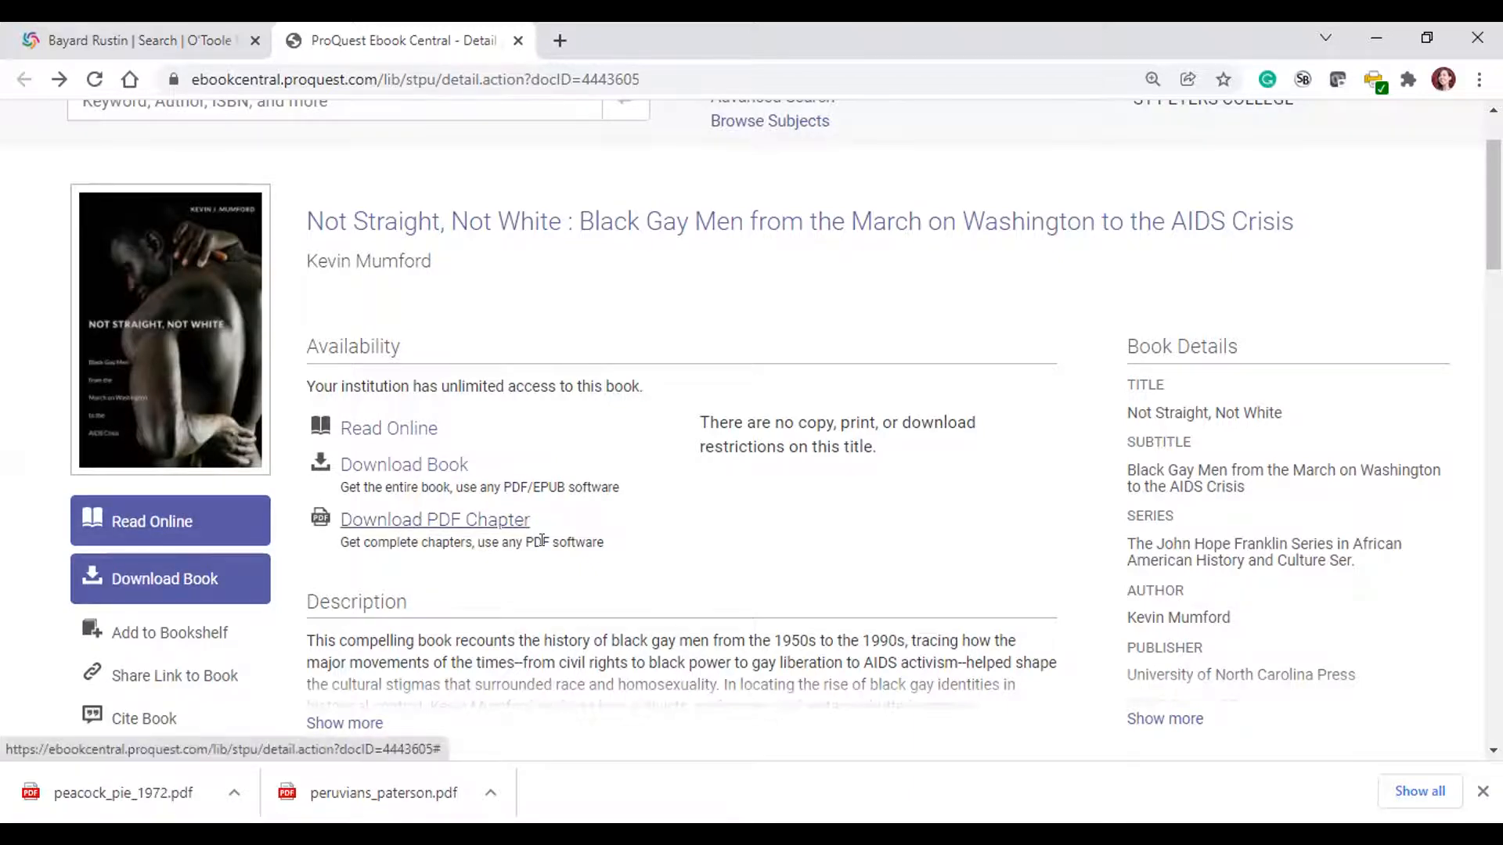
scroll(808, 577, "up", 2)
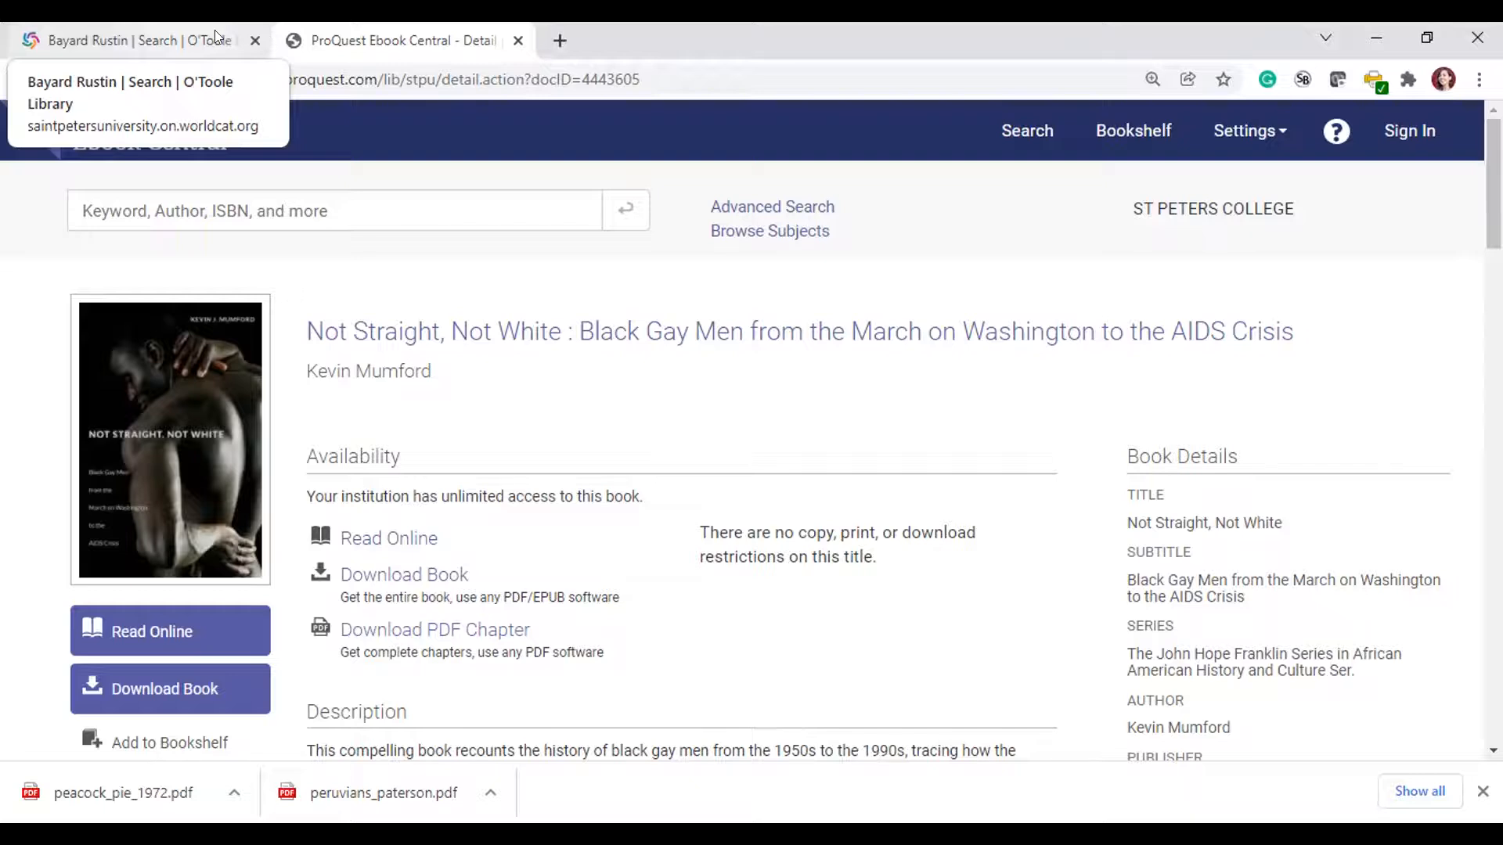
left_click(181, 44)
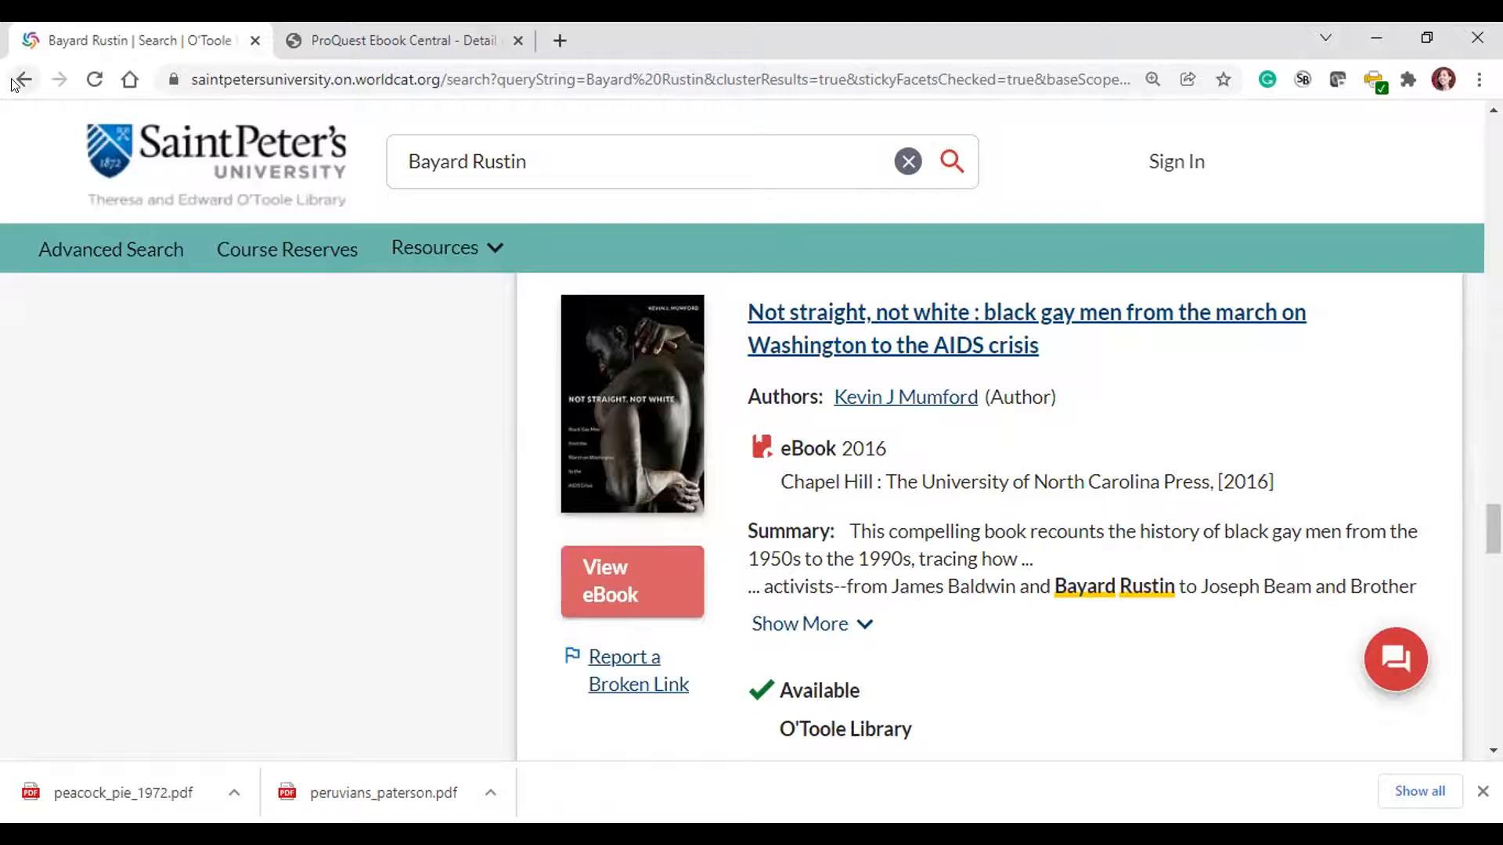
- Reduce the page zoom and review the filters beside the results, up to the start of the list
scroll(822, 624, "up", 4)
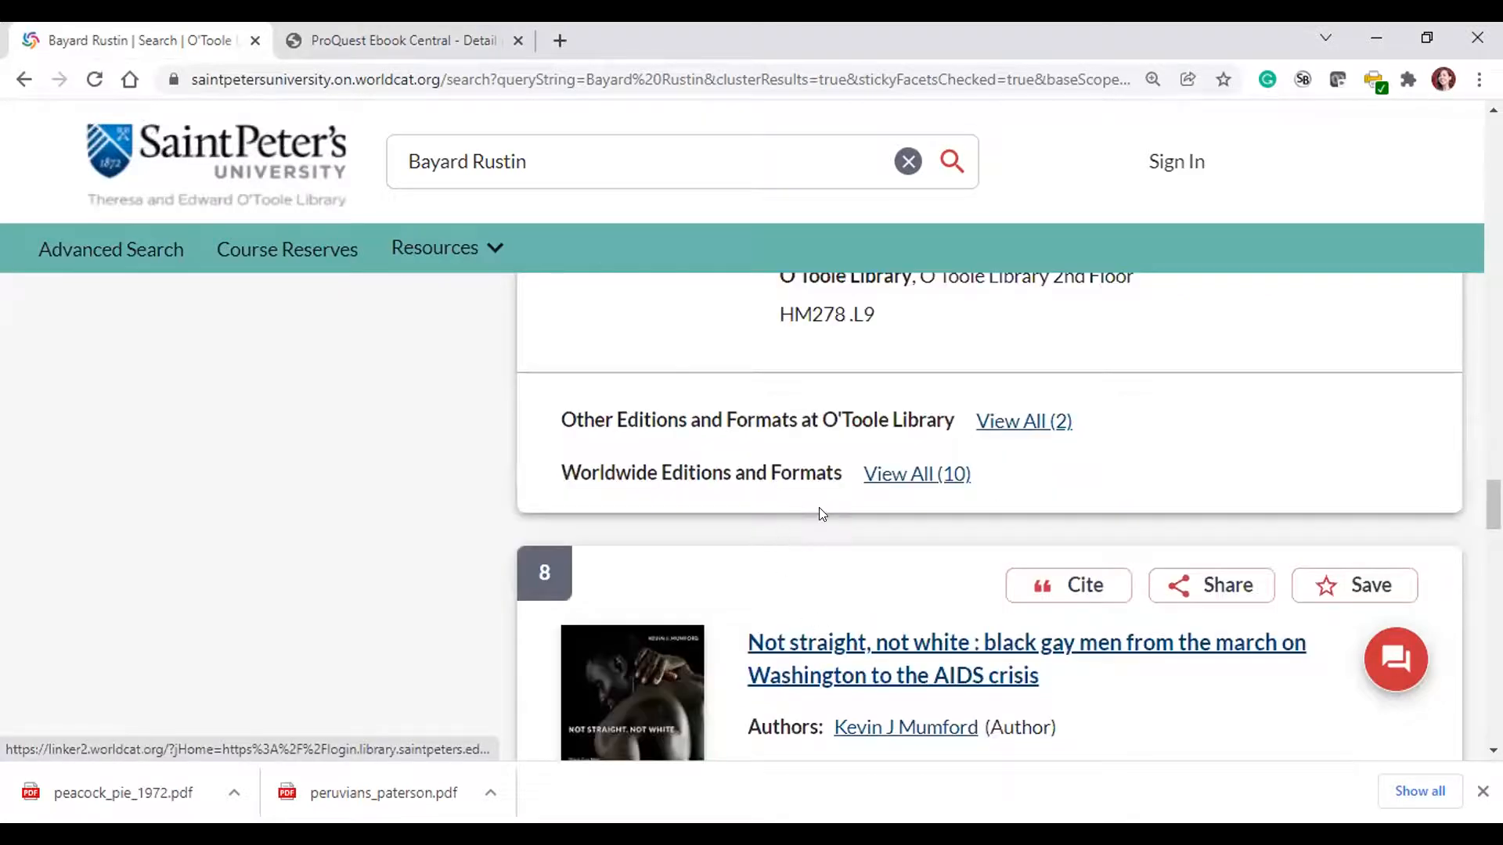
key("ctrl+minus")
scroll(820, 513, "up", 15)
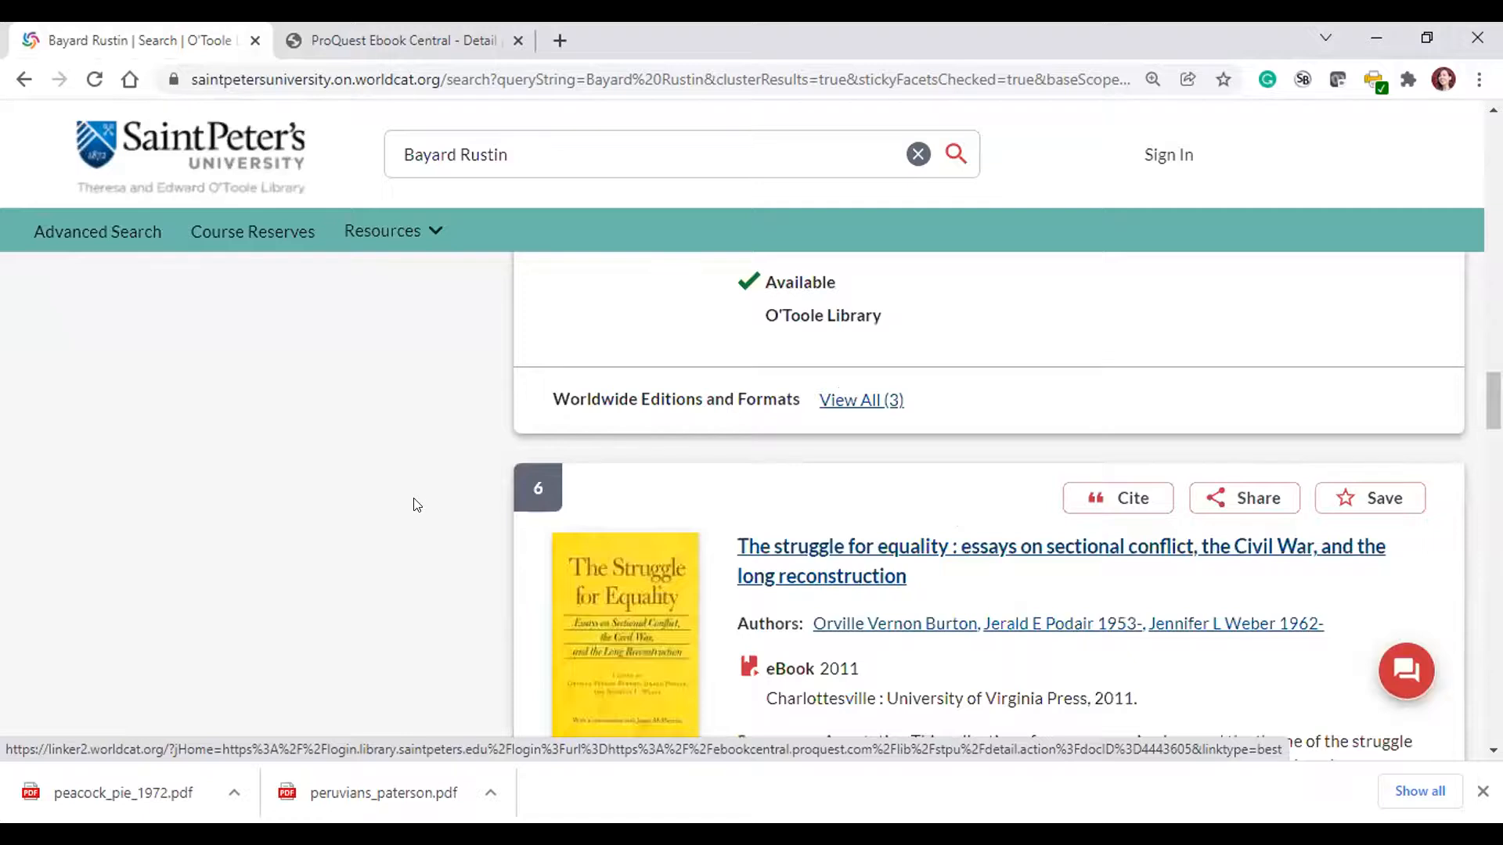
scroll(415, 505, "up", 15)
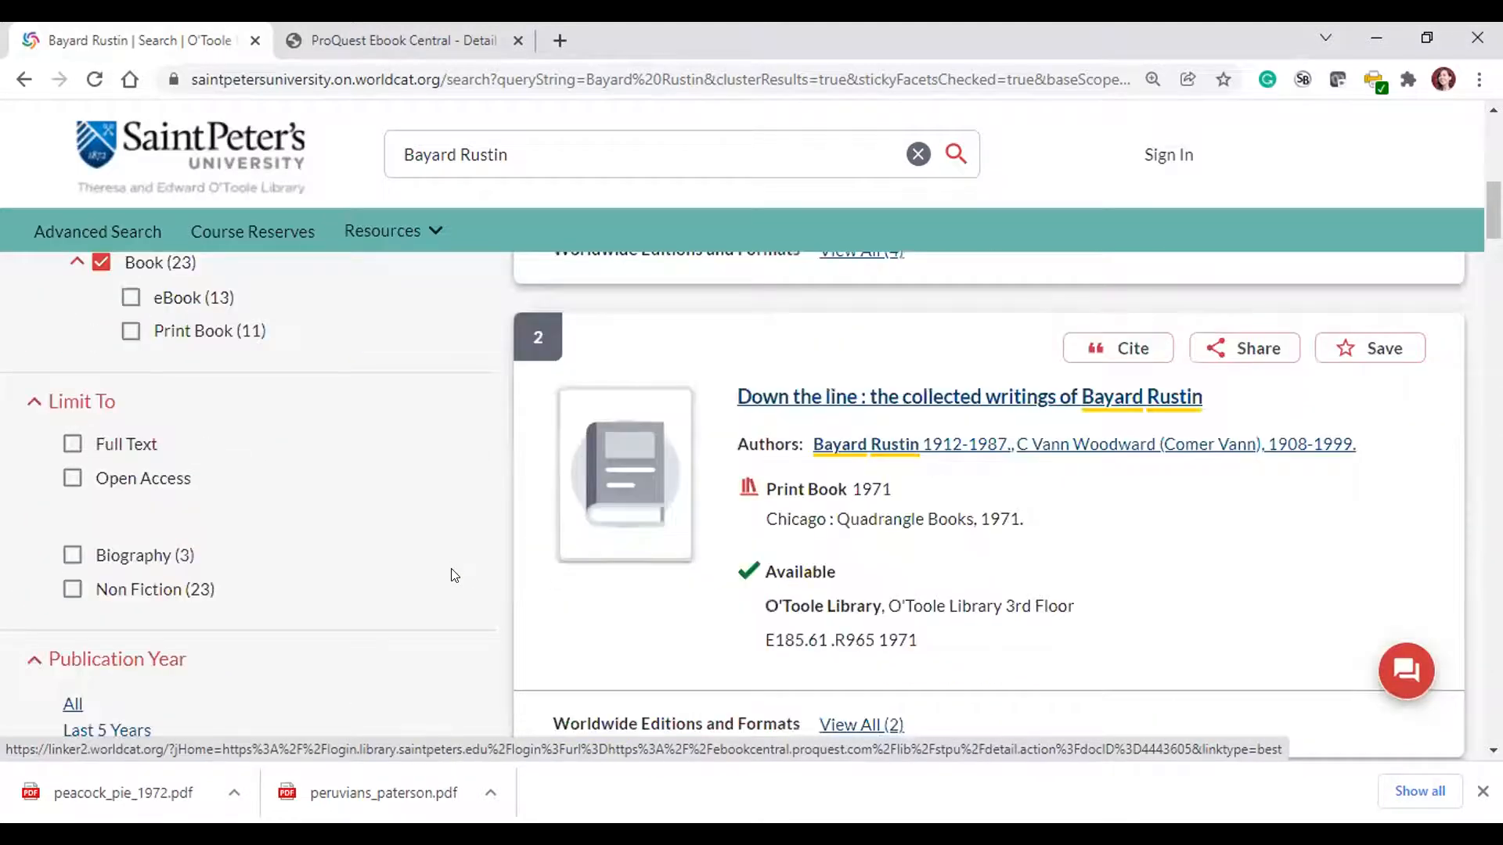
scroll(443, 564, "up", 5)
scroll(443, 564, "up", 5)
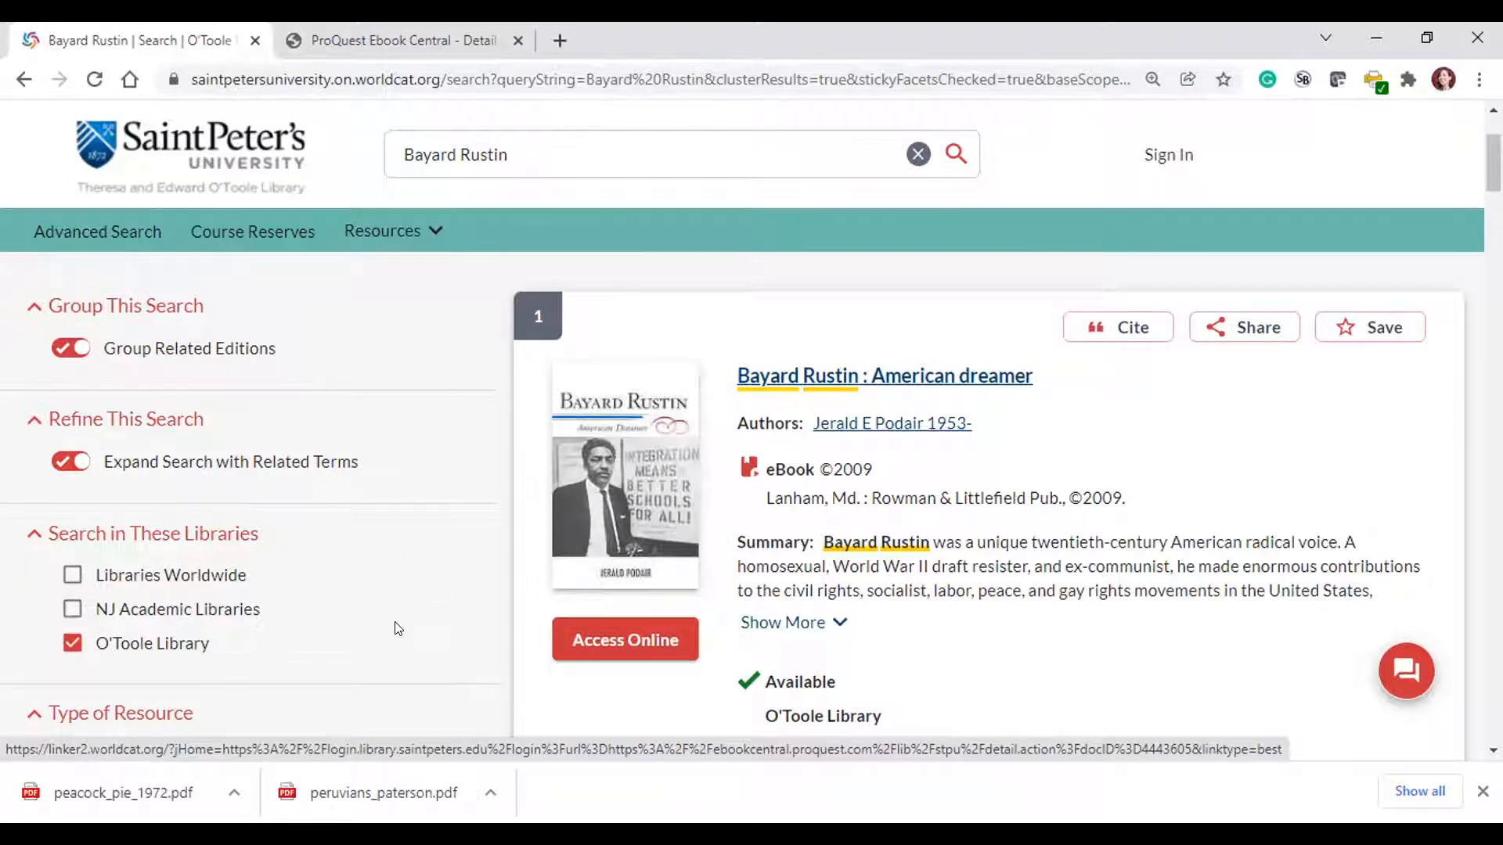
scroll(326, 605, "up", 3)
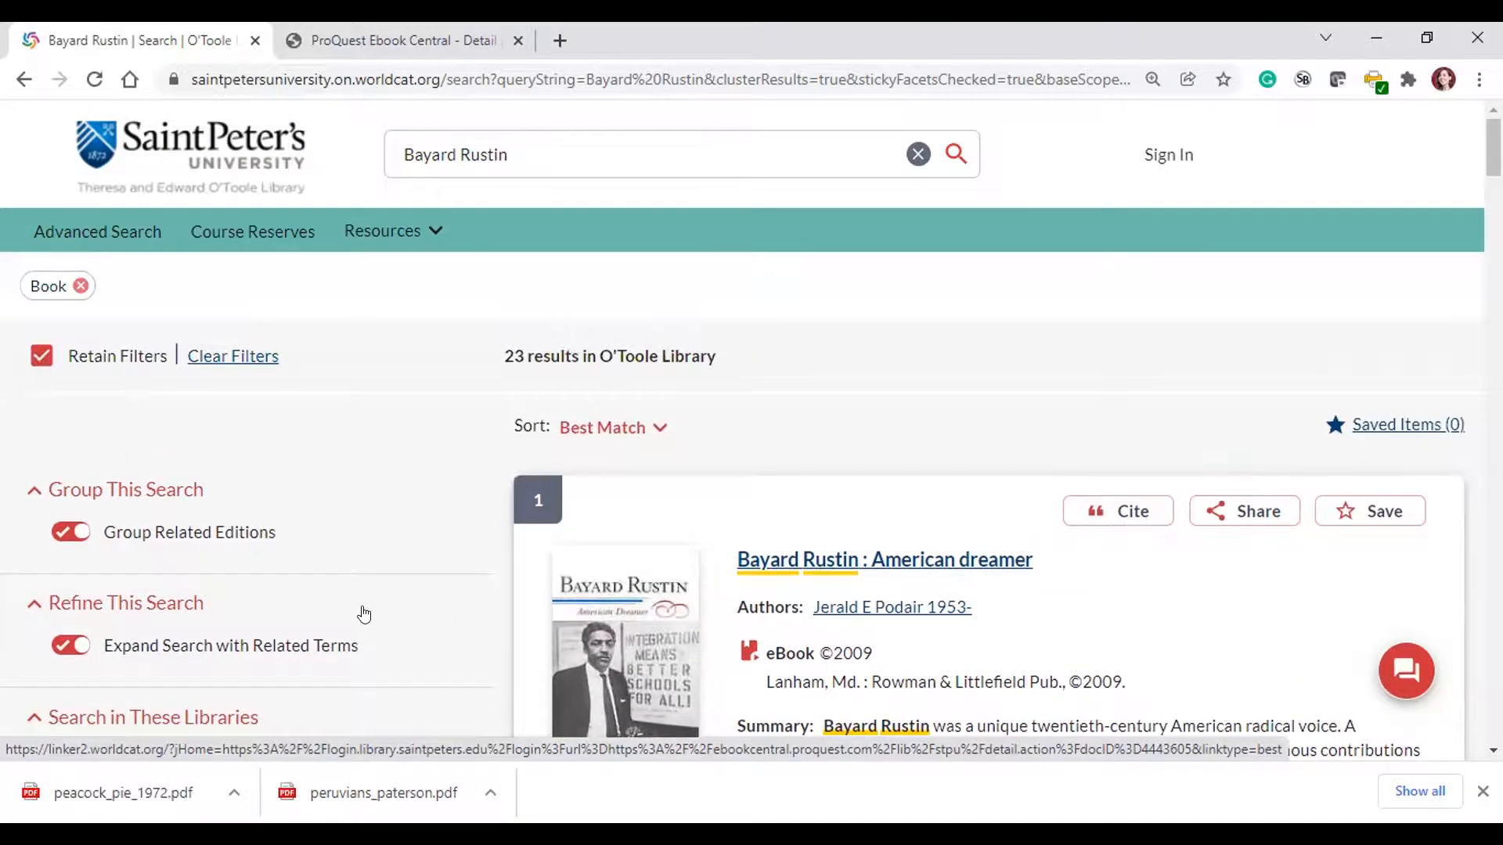
- Widen the Bayard Rustin book search to include NJ Academic Libraries alongside O'Toole Library
scroll(363, 615, "down", 3)
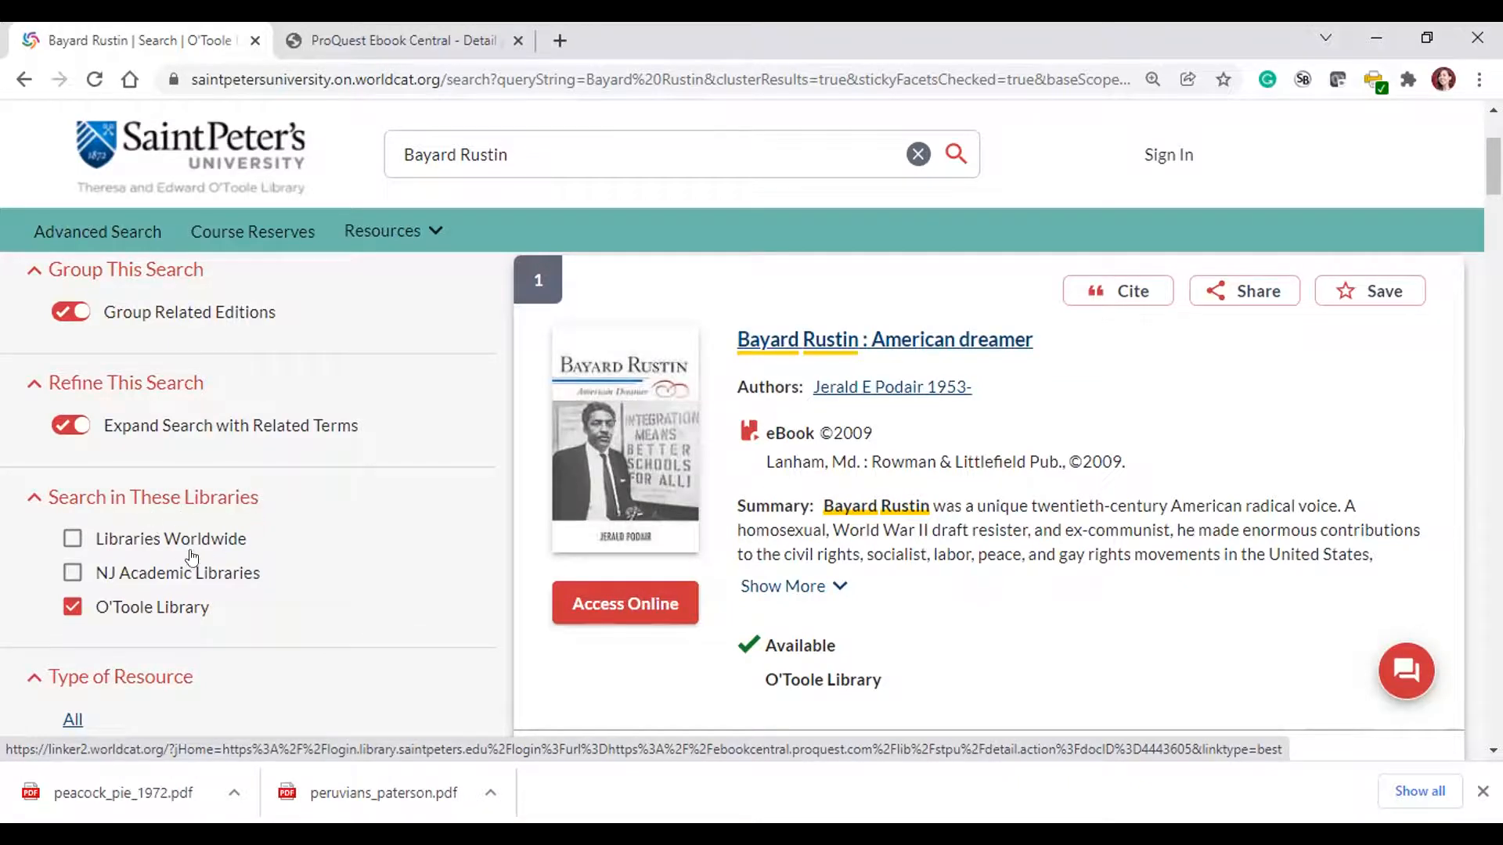
left_click(69, 573)
left_click(69, 574)
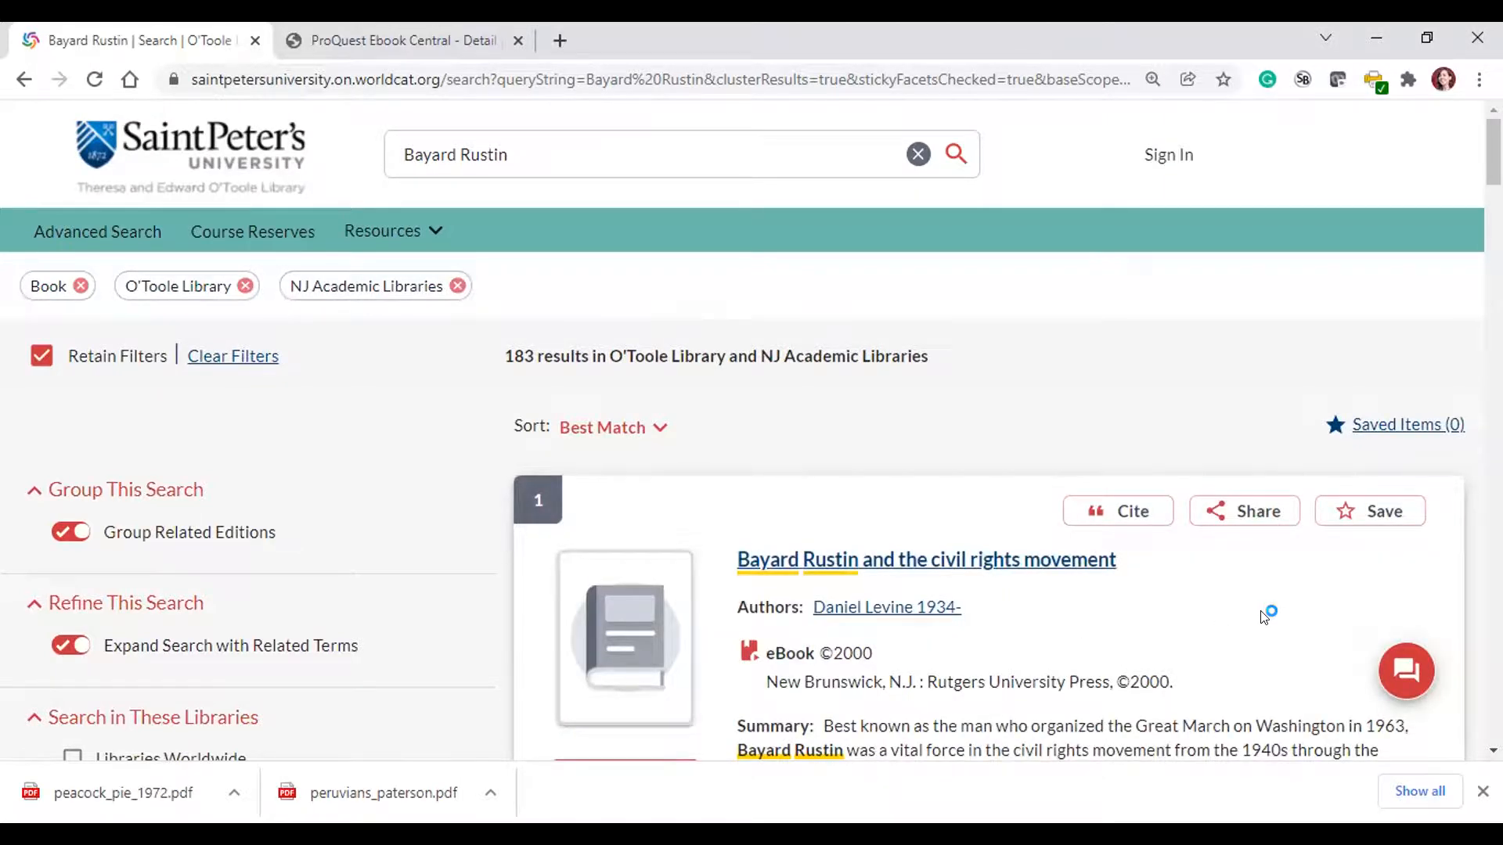
- Check the availability of the listed books and open the print book "Bayard Rustin : troubles I've seen : a biography"
scroll(1262, 616, "down", 3)
scroll(1263, 616, "down", 5)
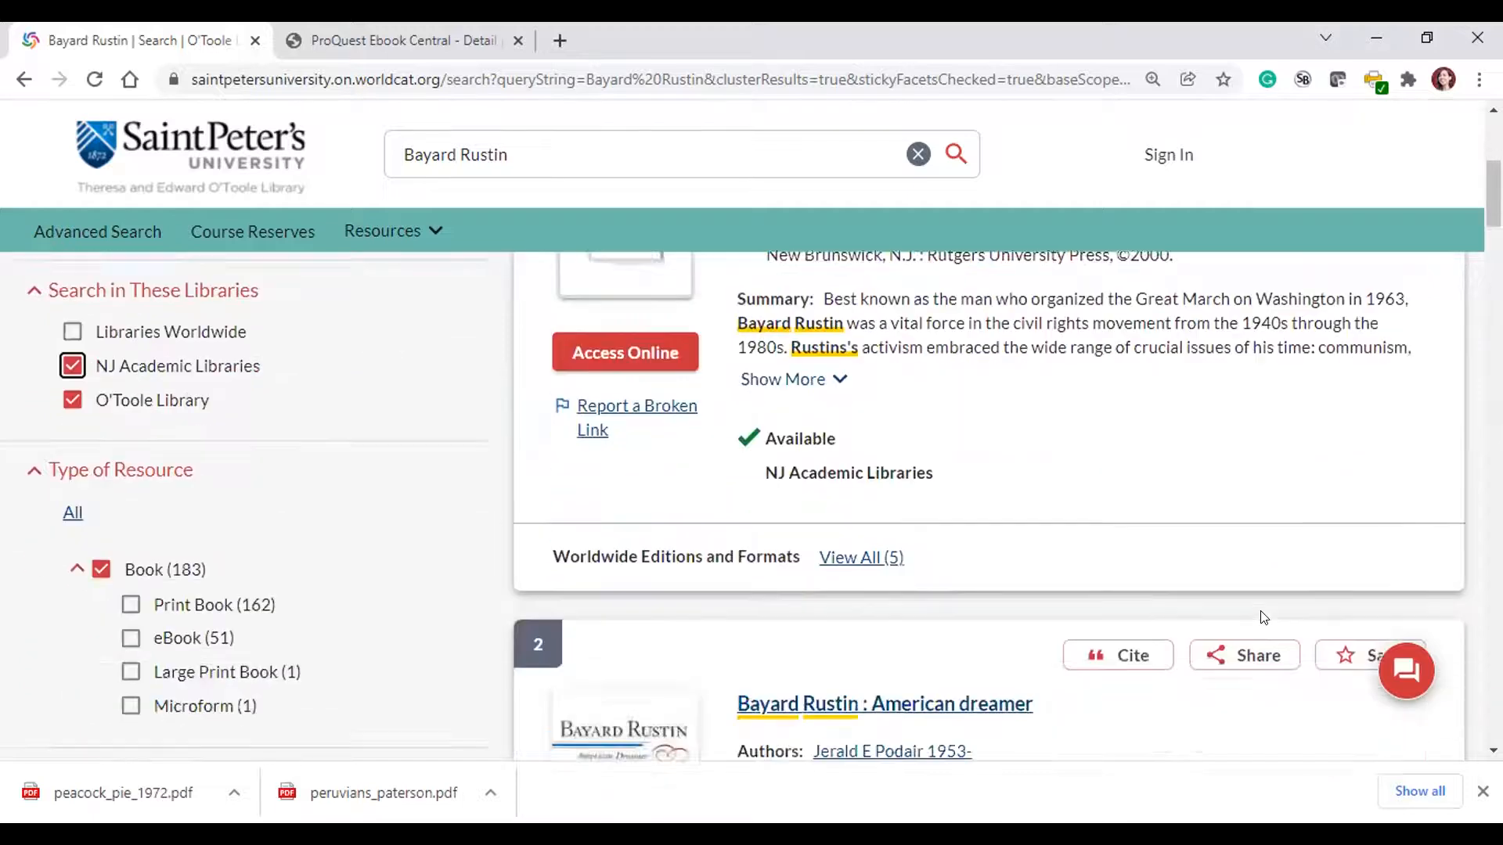
scroll(1263, 616, "down", 7)
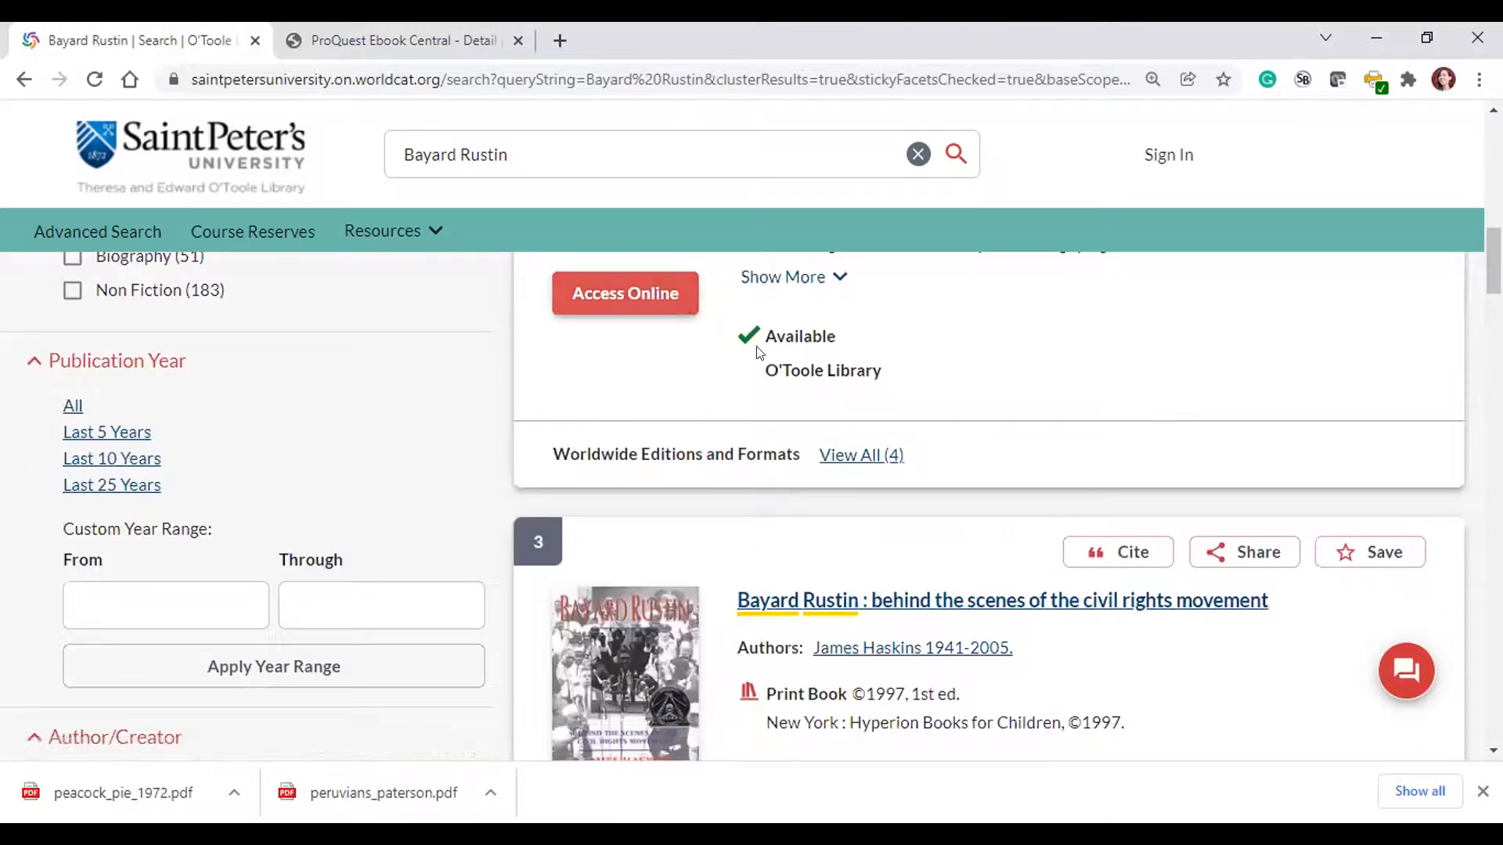
scroll(1096, 636, "down", 3)
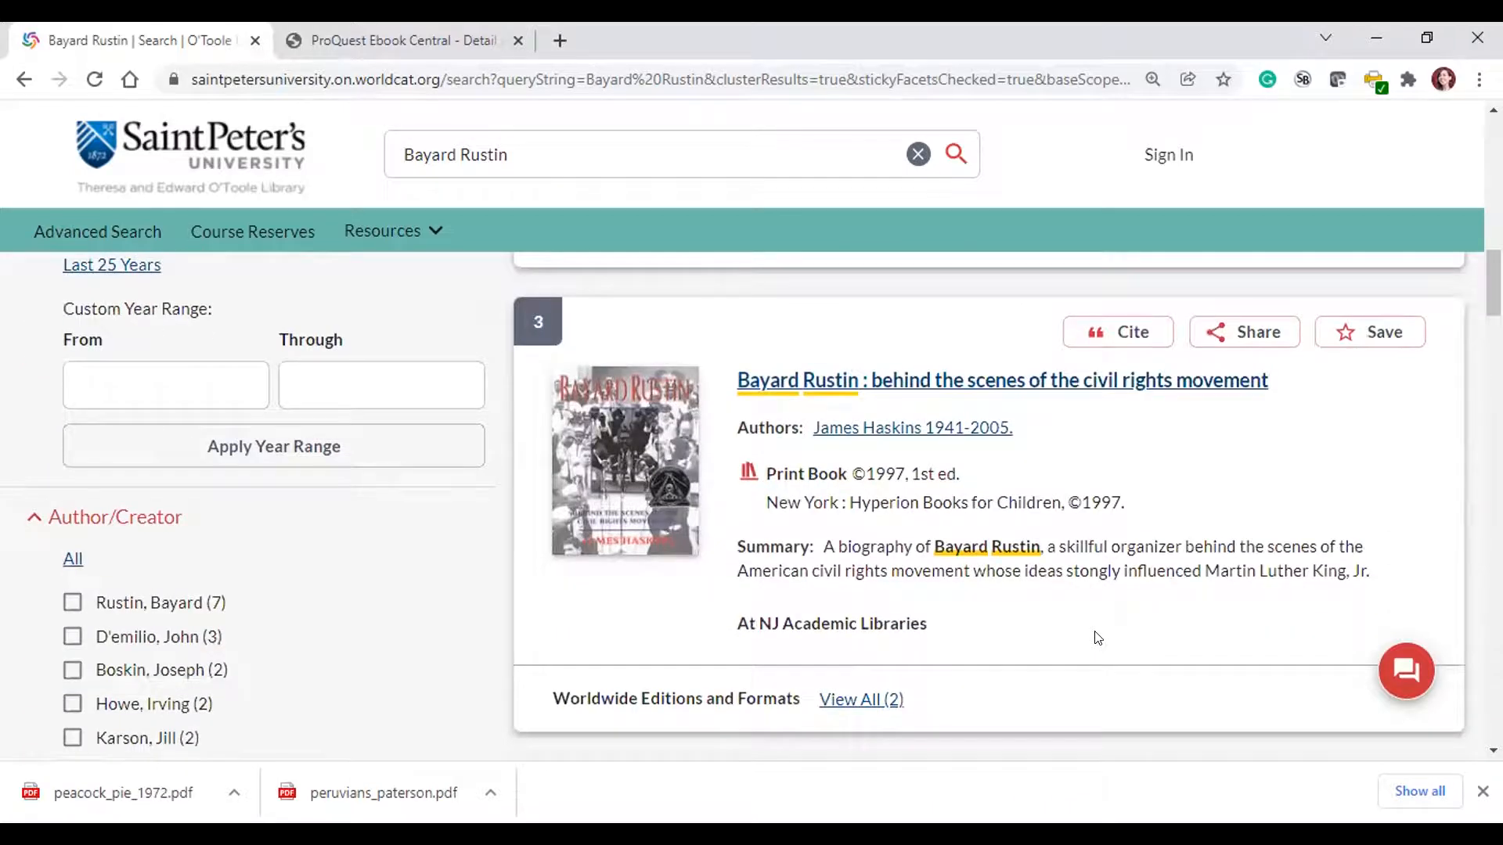
scroll(1064, 647, "down", 2)
scroll(1043, 603, "down", 4)
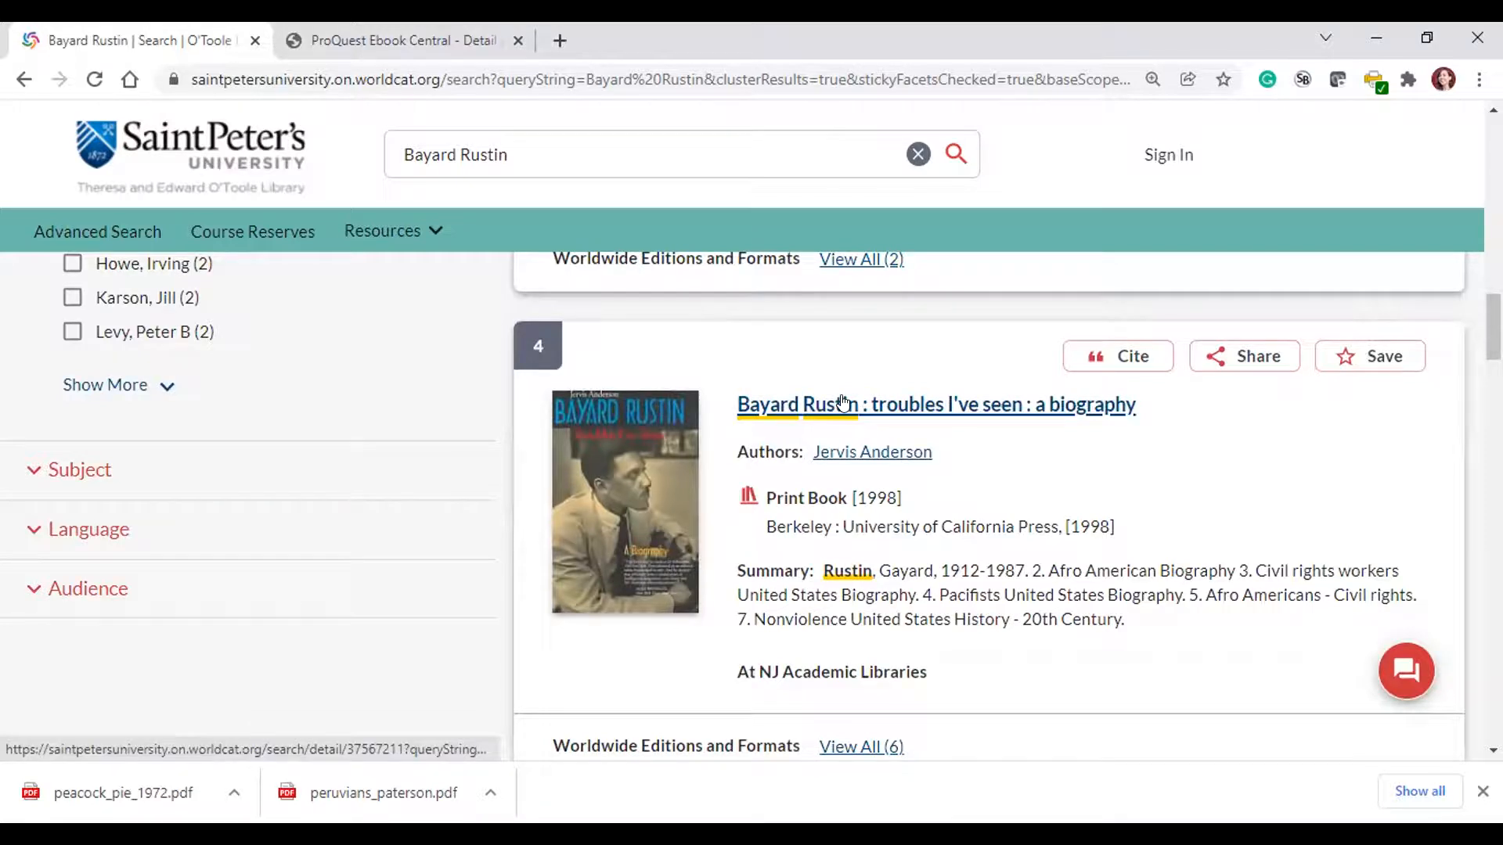
left_click(890, 404)
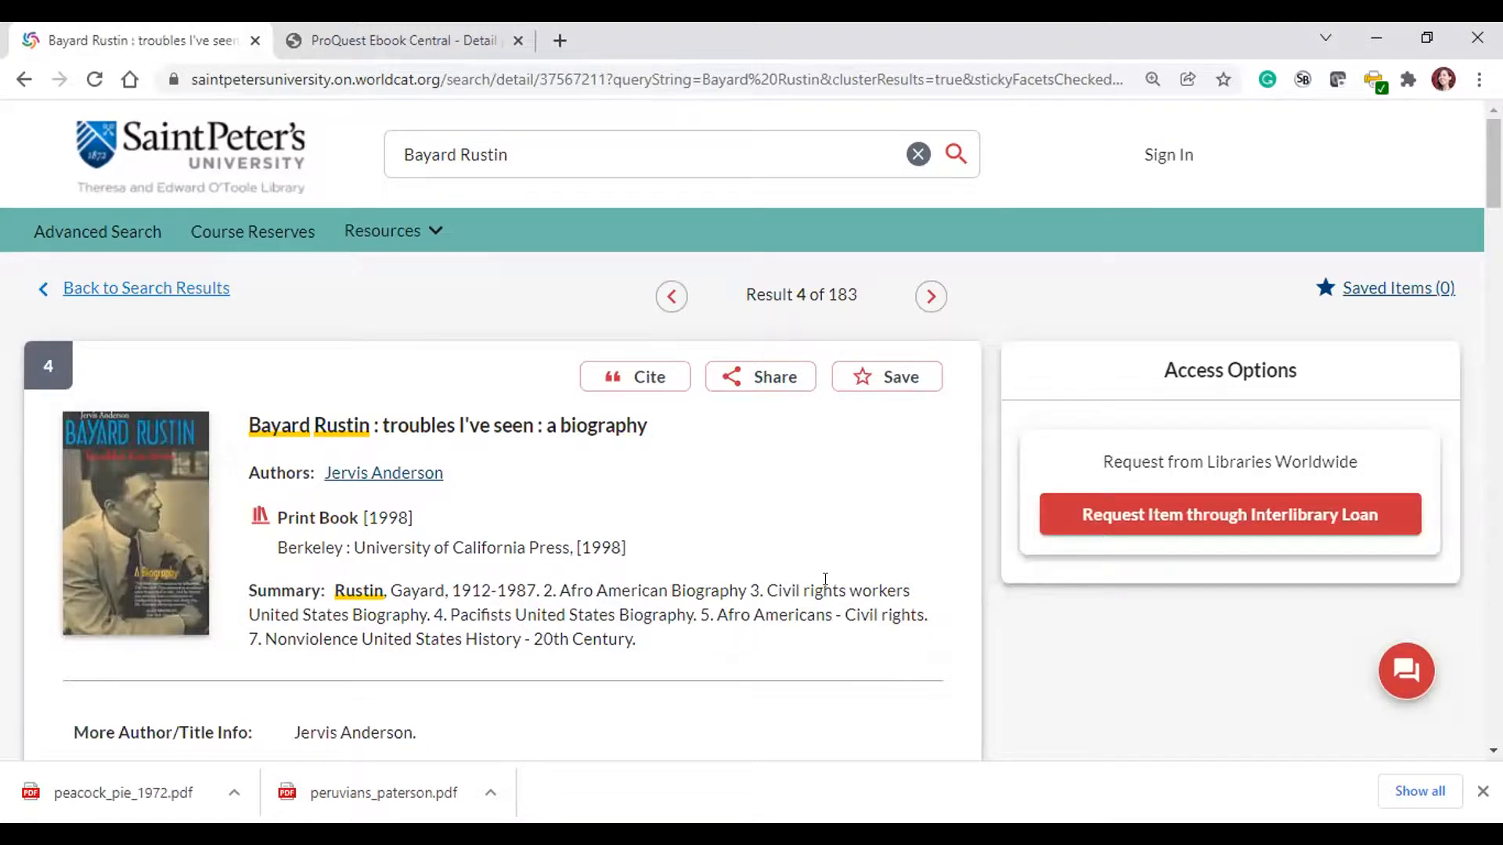
- Review the book's details, holdings and editions, and open its interlibrary loan request form
scroll(825, 579, "down", 8)
scroll(825, 579, "down", 10)
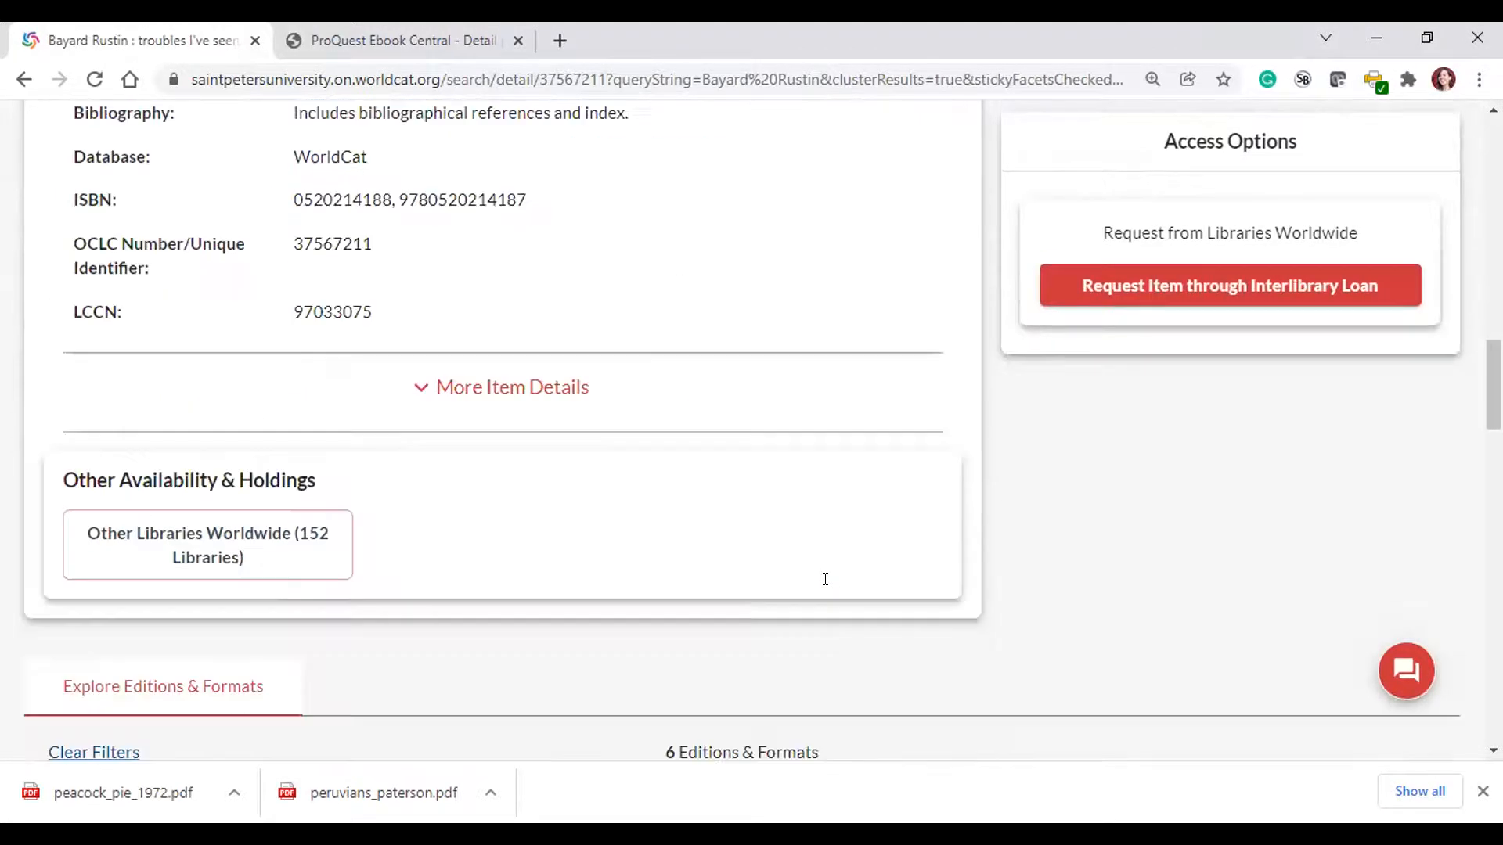
scroll(831, 585, "down", 5)
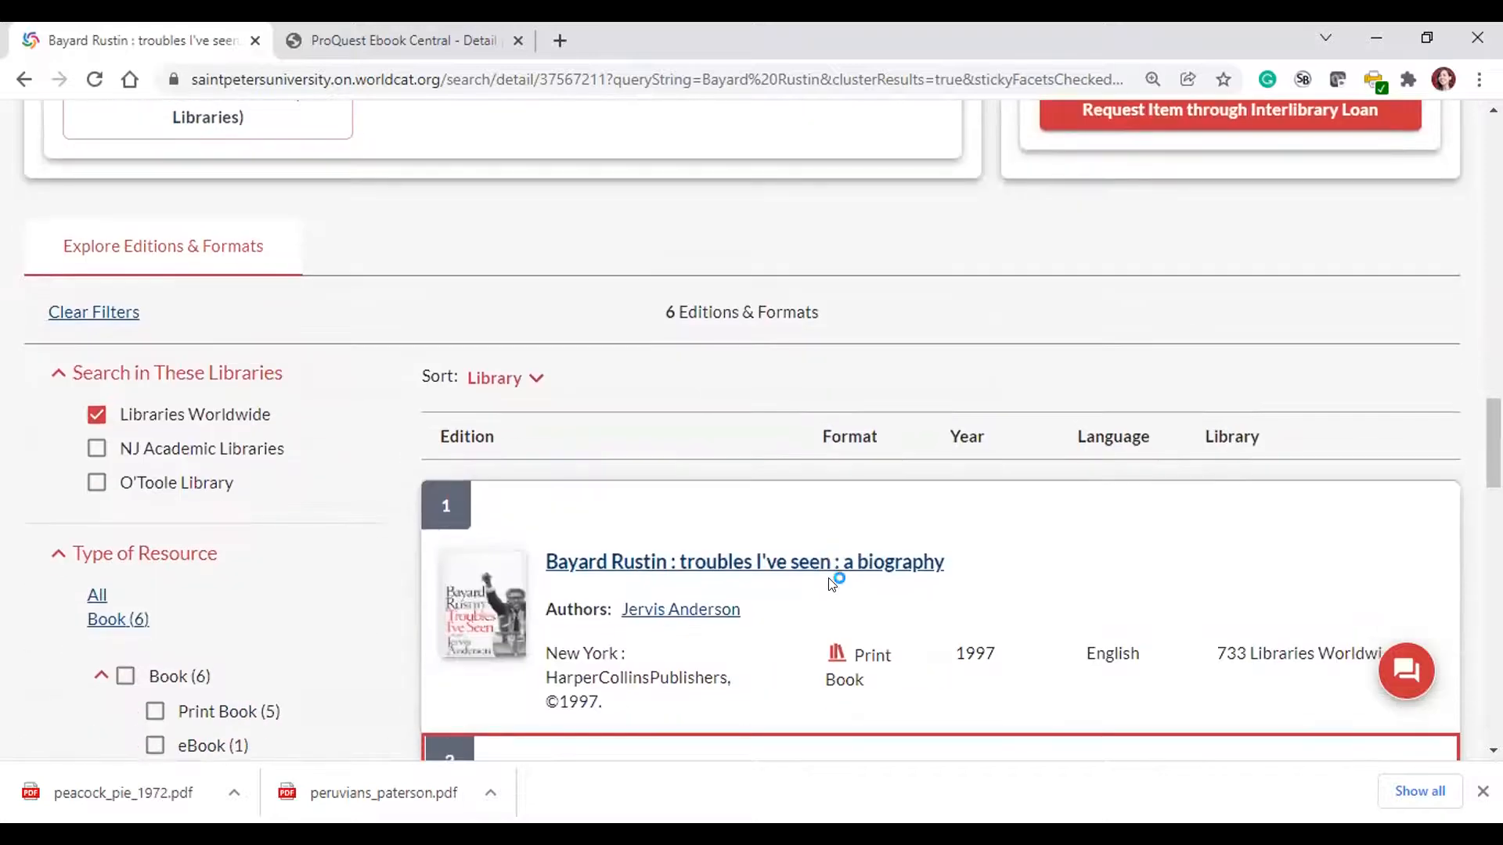
scroll(832, 583, "down", 3)
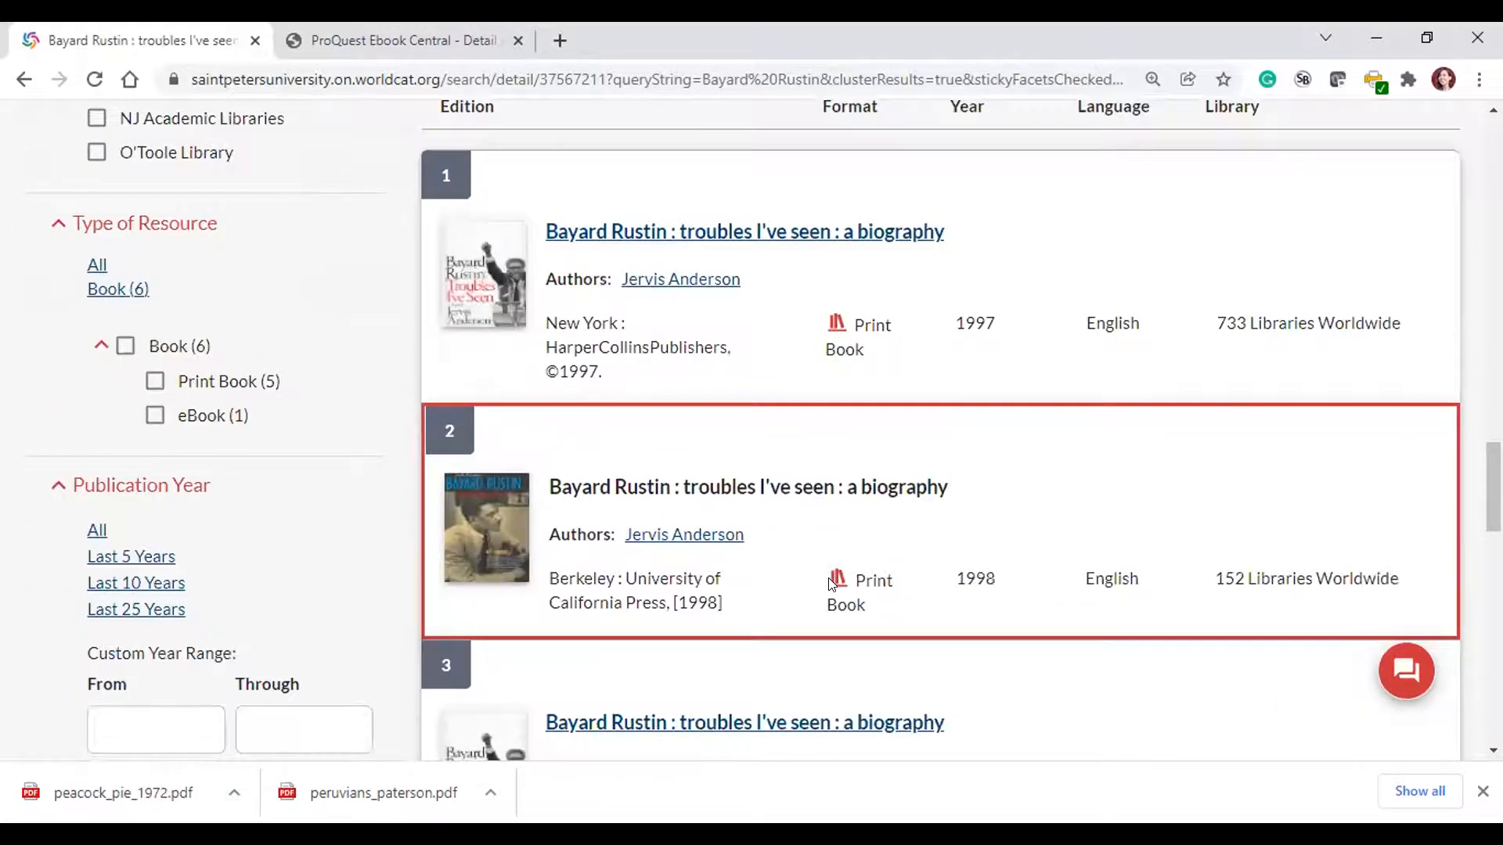
scroll(832, 584, "down", 2)
scroll(831, 585, "up", 15)
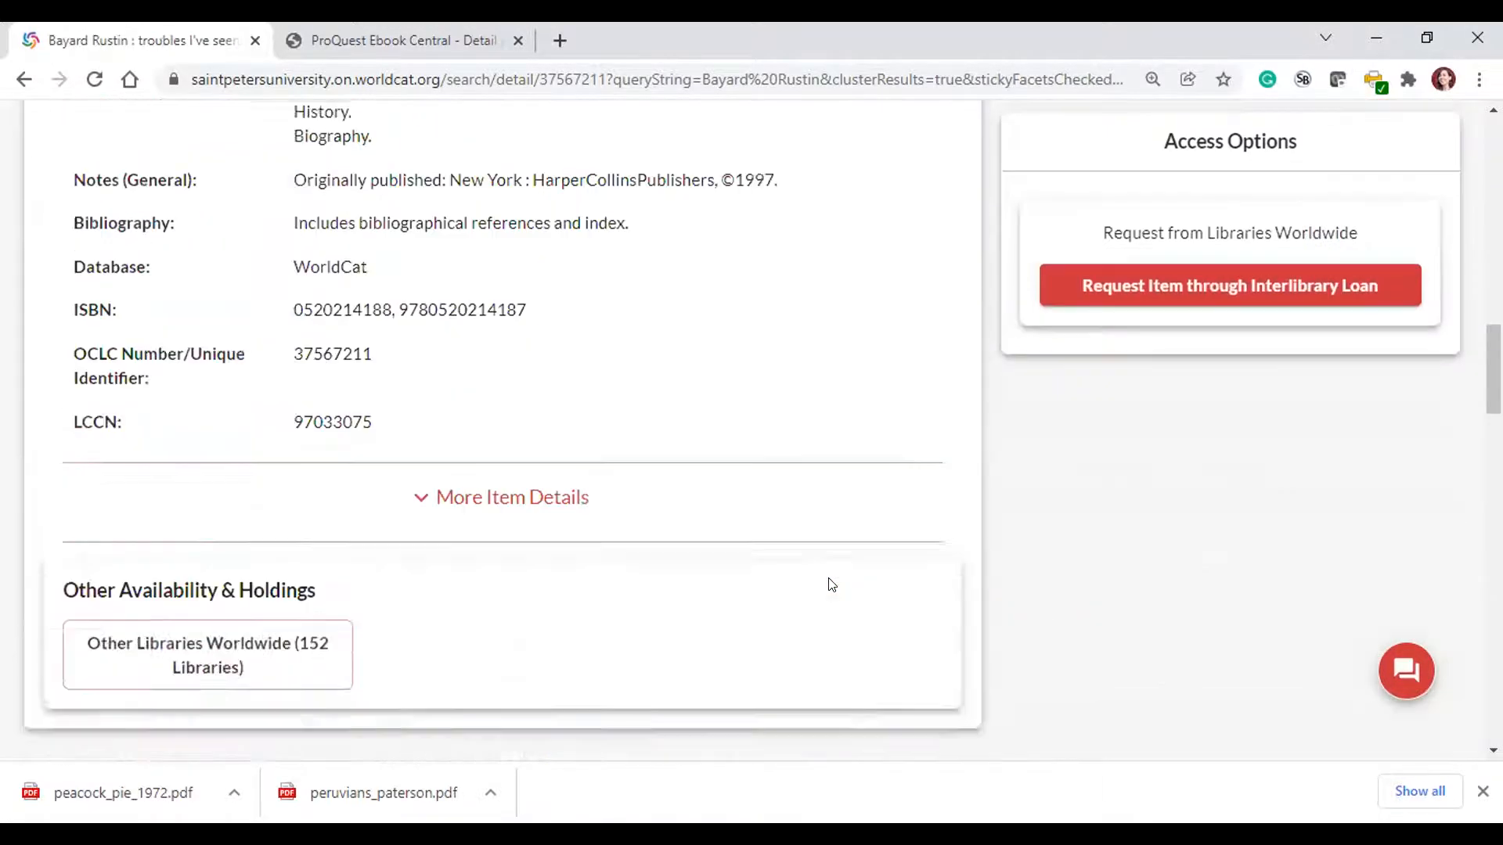
scroll(831, 584, "up", 5)
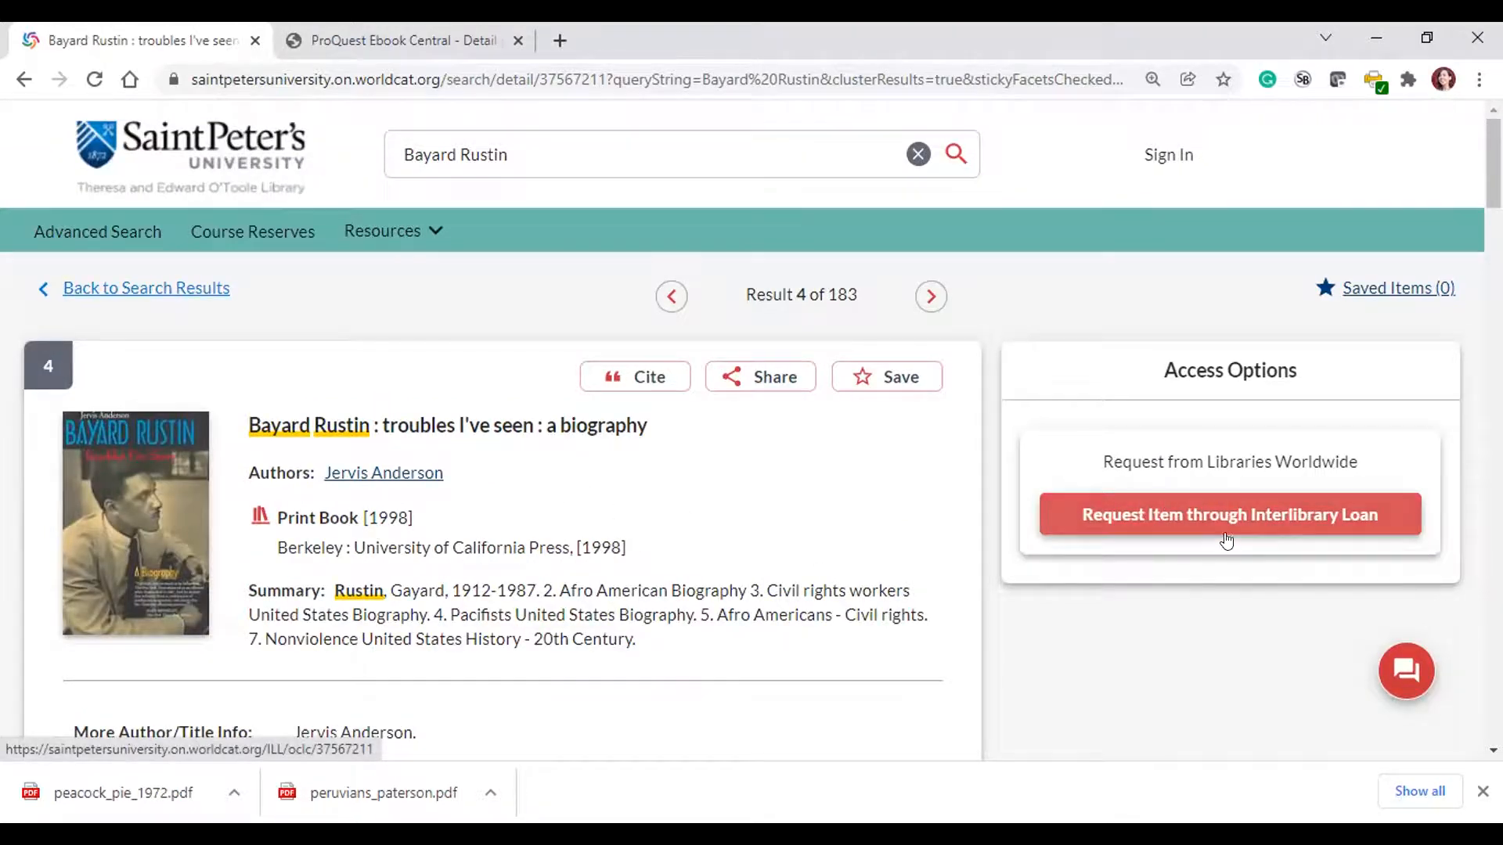
left_click(1169, 513)
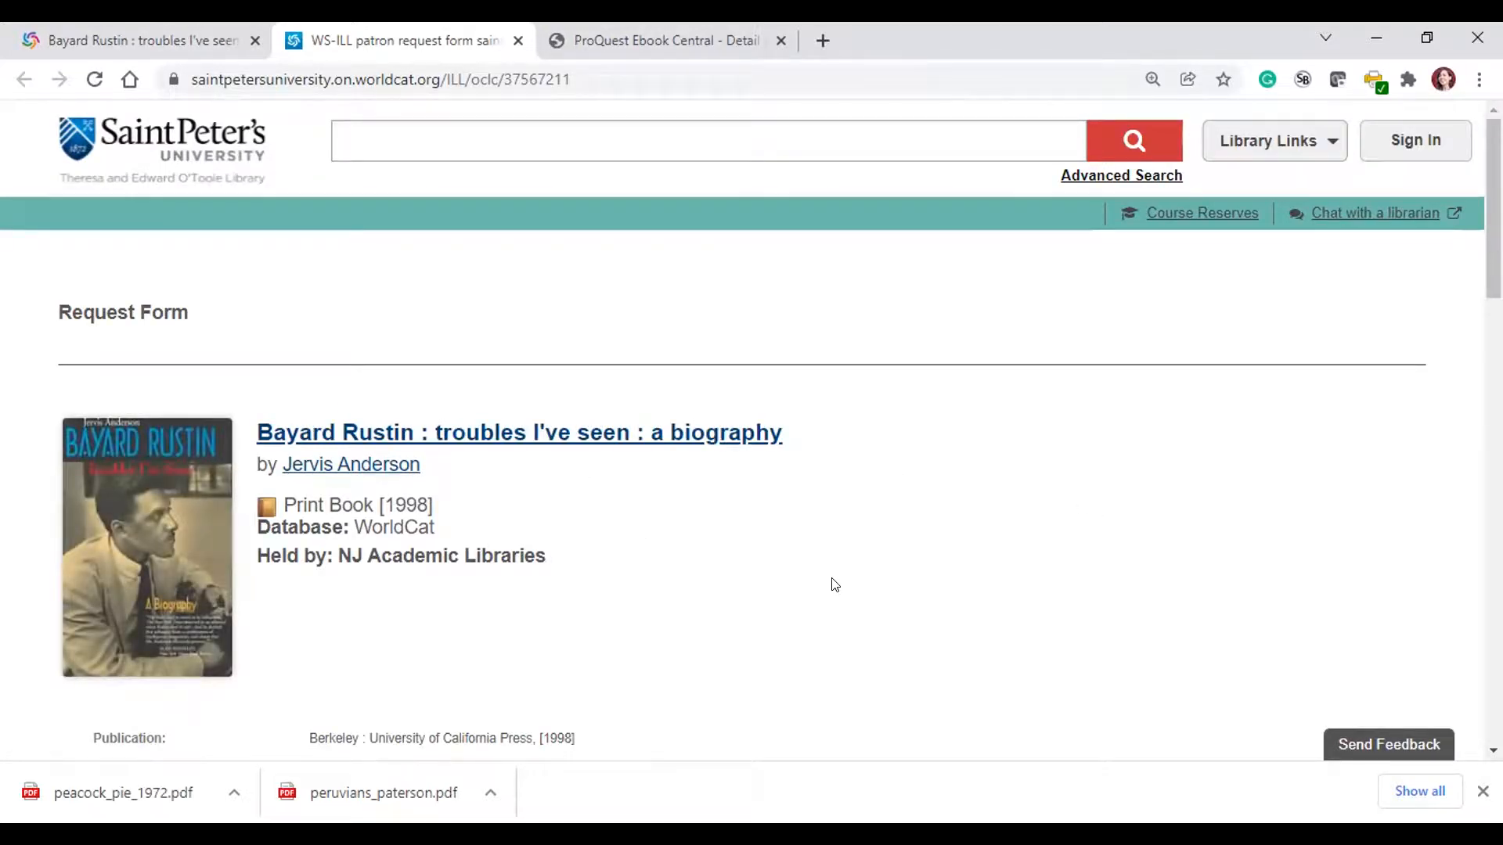
- Review the book record on the request form and set the needed-before date to January 31, 2022
scroll(835, 585, "down", 3)
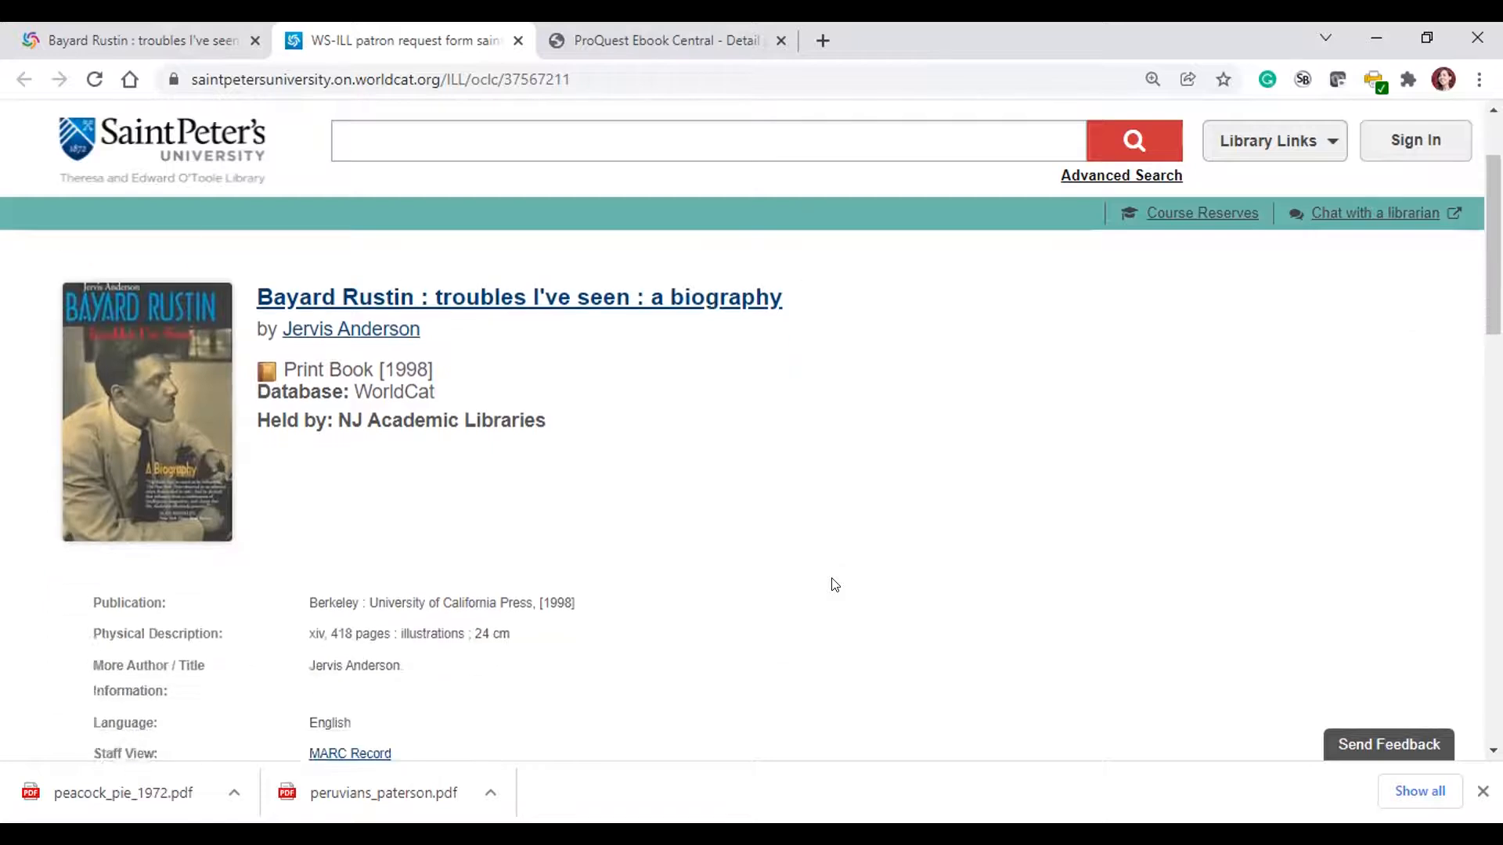
scroll(836, 585, "up", 2)
scroll(833, 583, "down", 3)
scroll(725, 564, "up", 4)
scroll(836, 612, "down", 1)
scroll(836, 611, "down", 8)
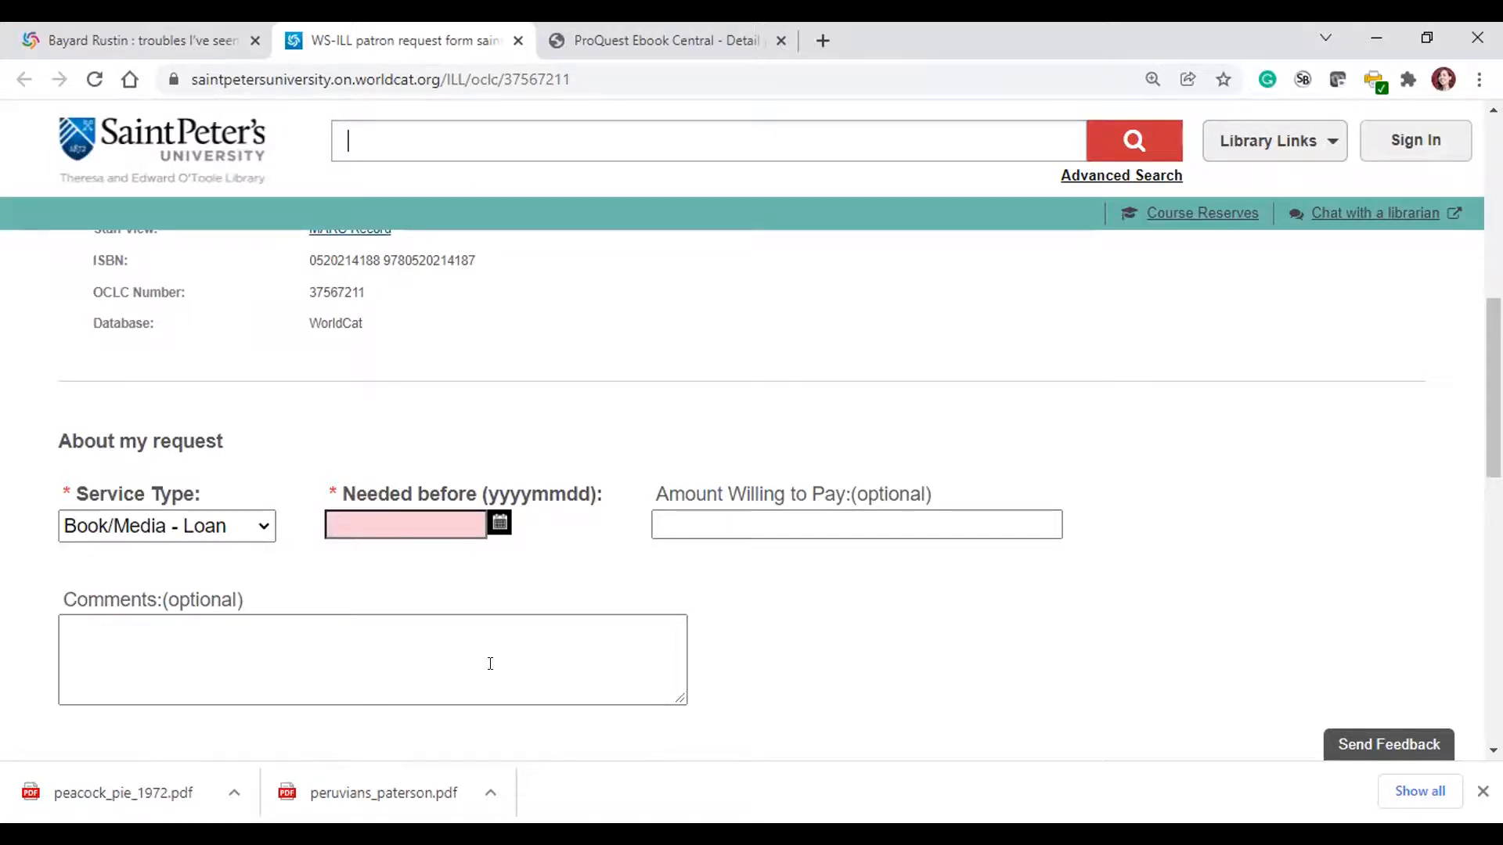
left_click(501, 522)
scroll(819, 313, "up", 2)
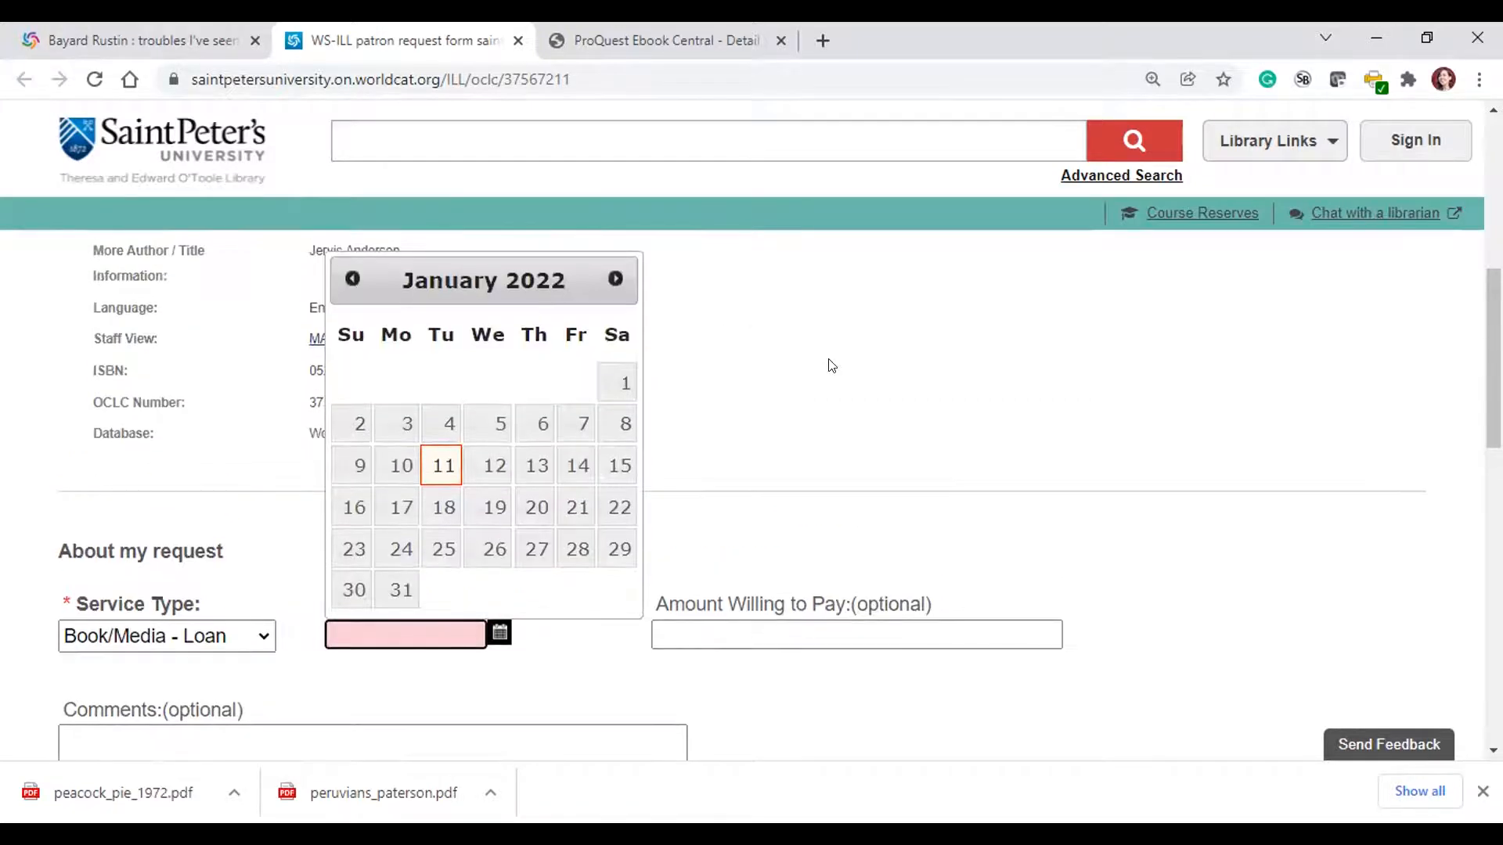
left_click(399, 591)
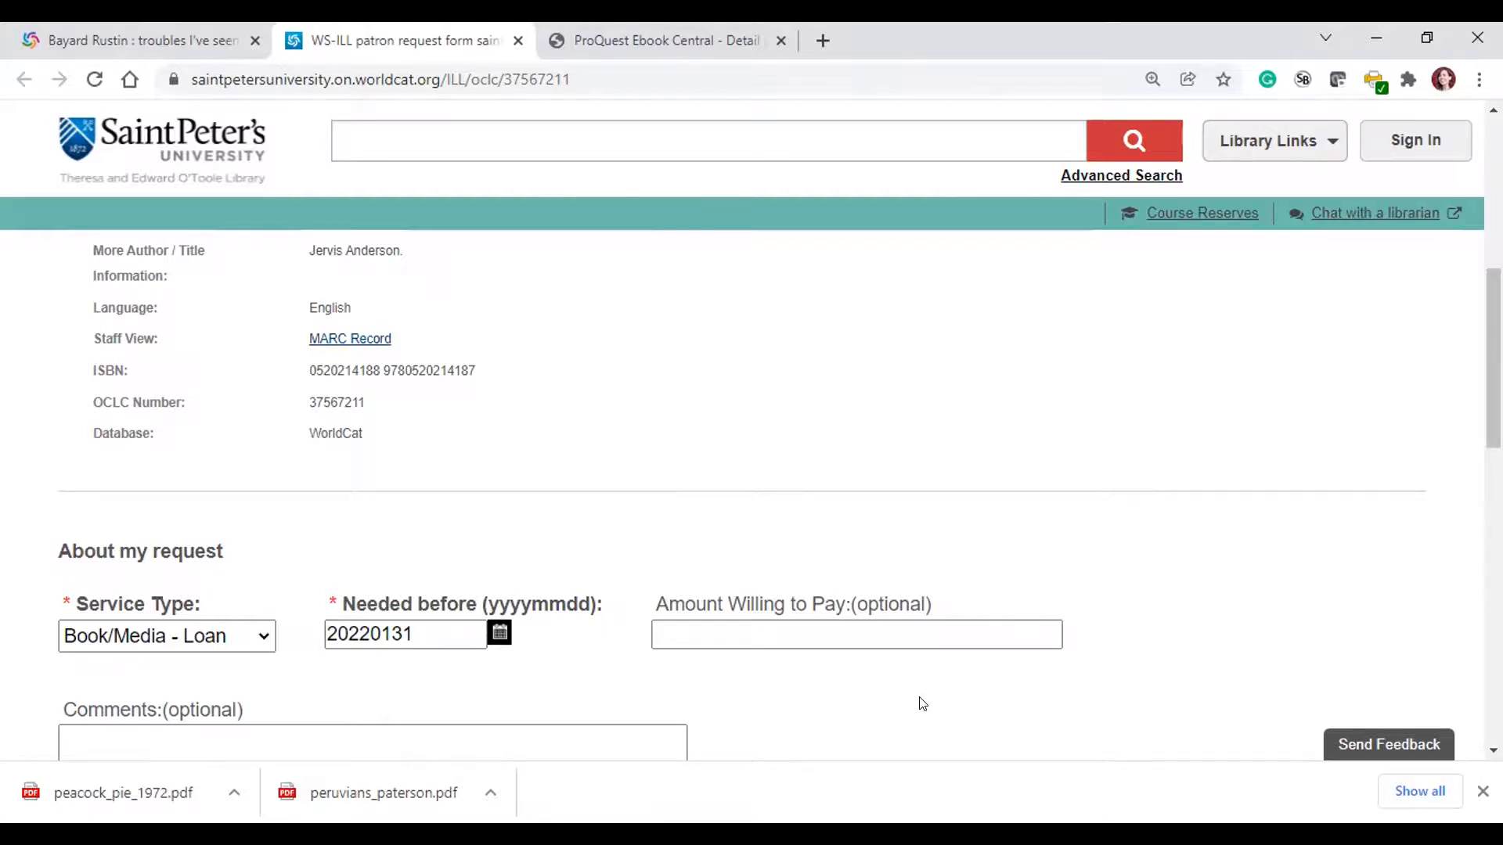
- Fill in the requester's first name, last name, e-mail address and telephone from the saved university contact profile
scroll(922, 703, "down", 2)
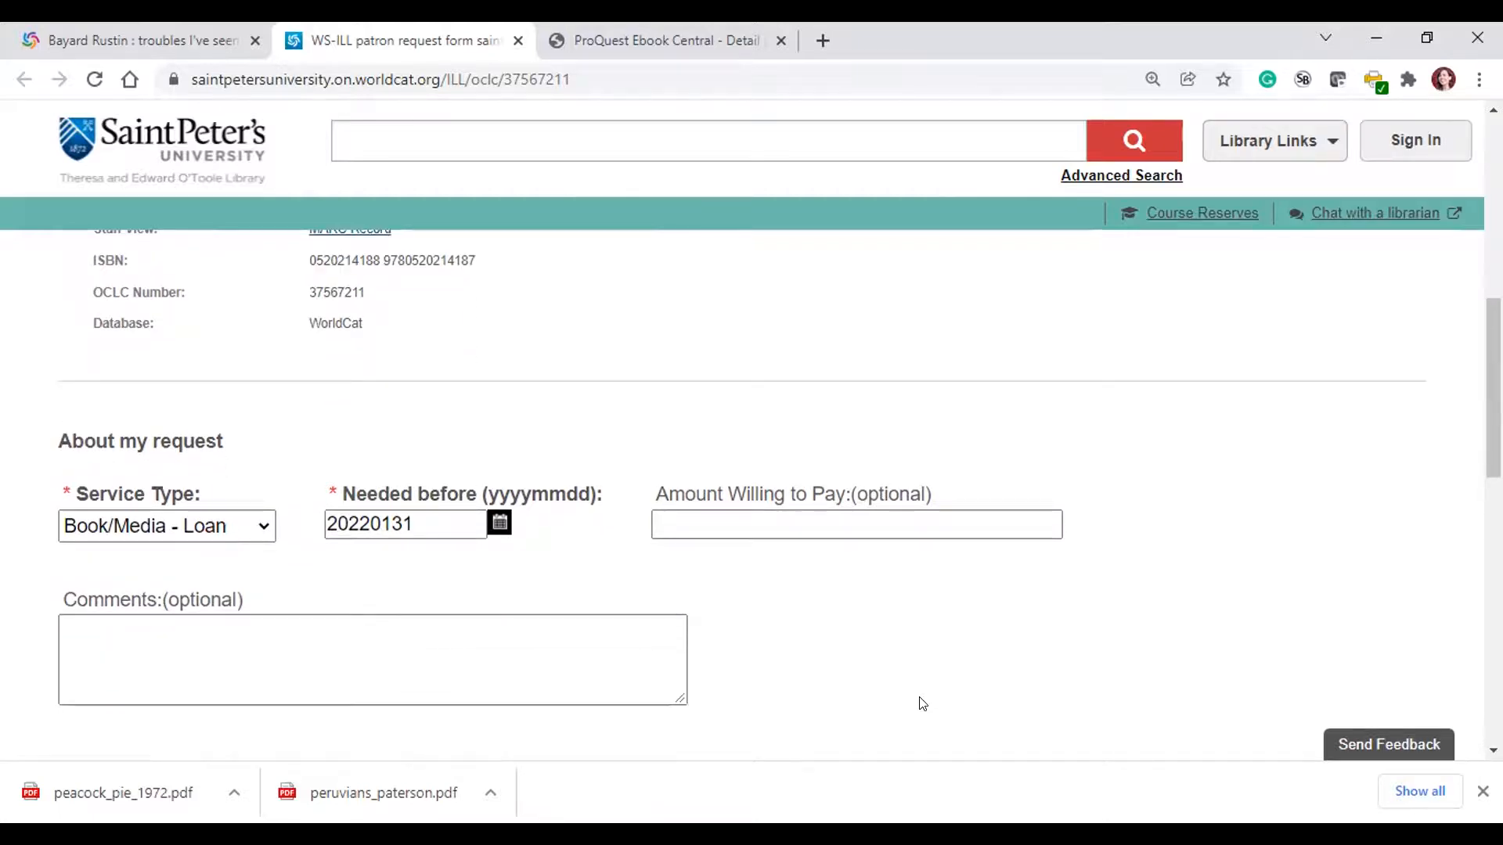
scroll(922, 703, "down", 3)
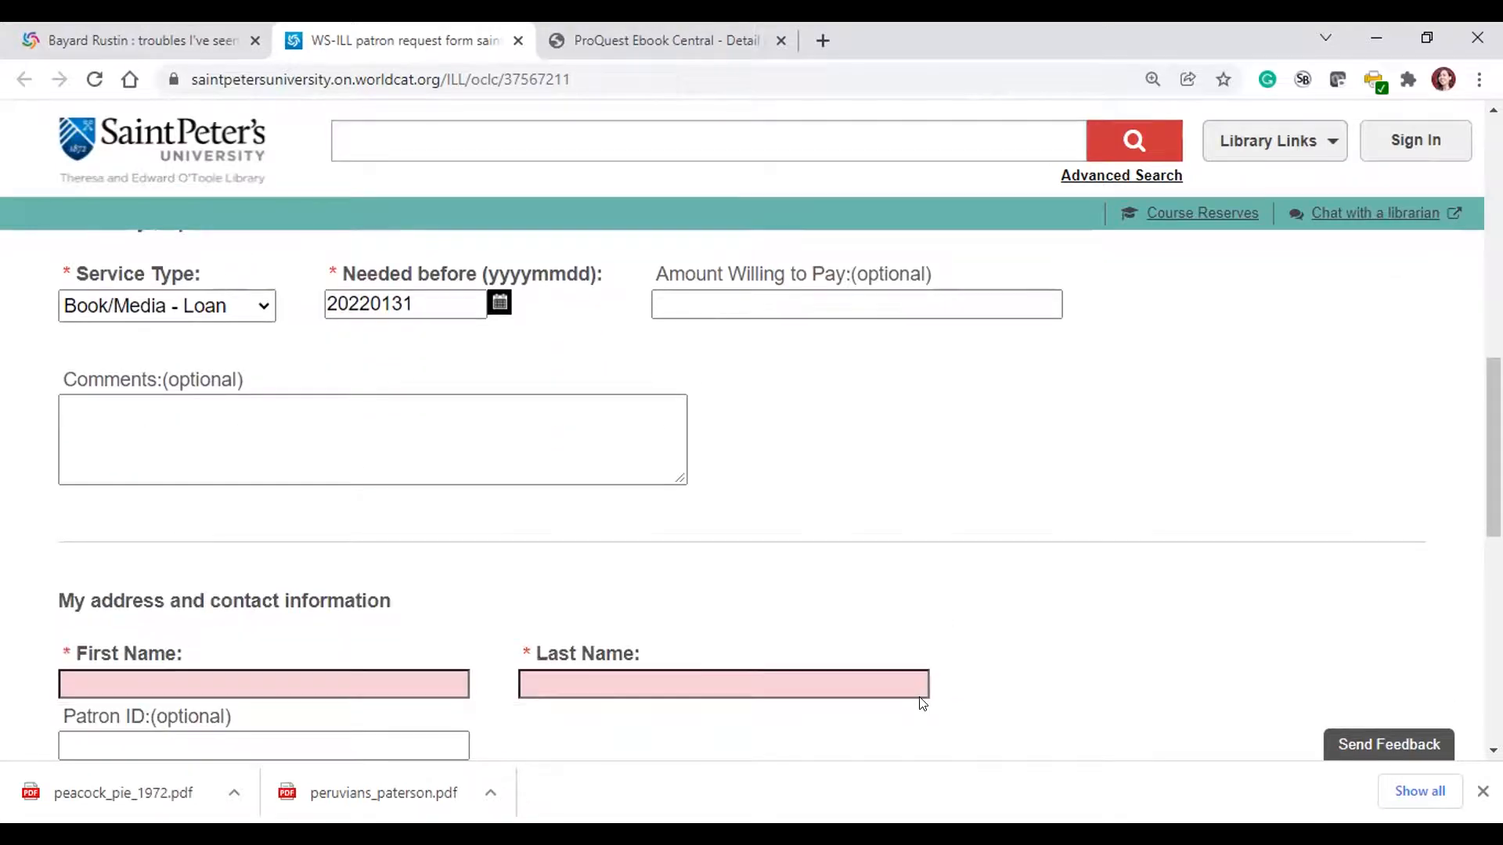
scroll(922, 703, "down", 2)
left_click(341, 560)
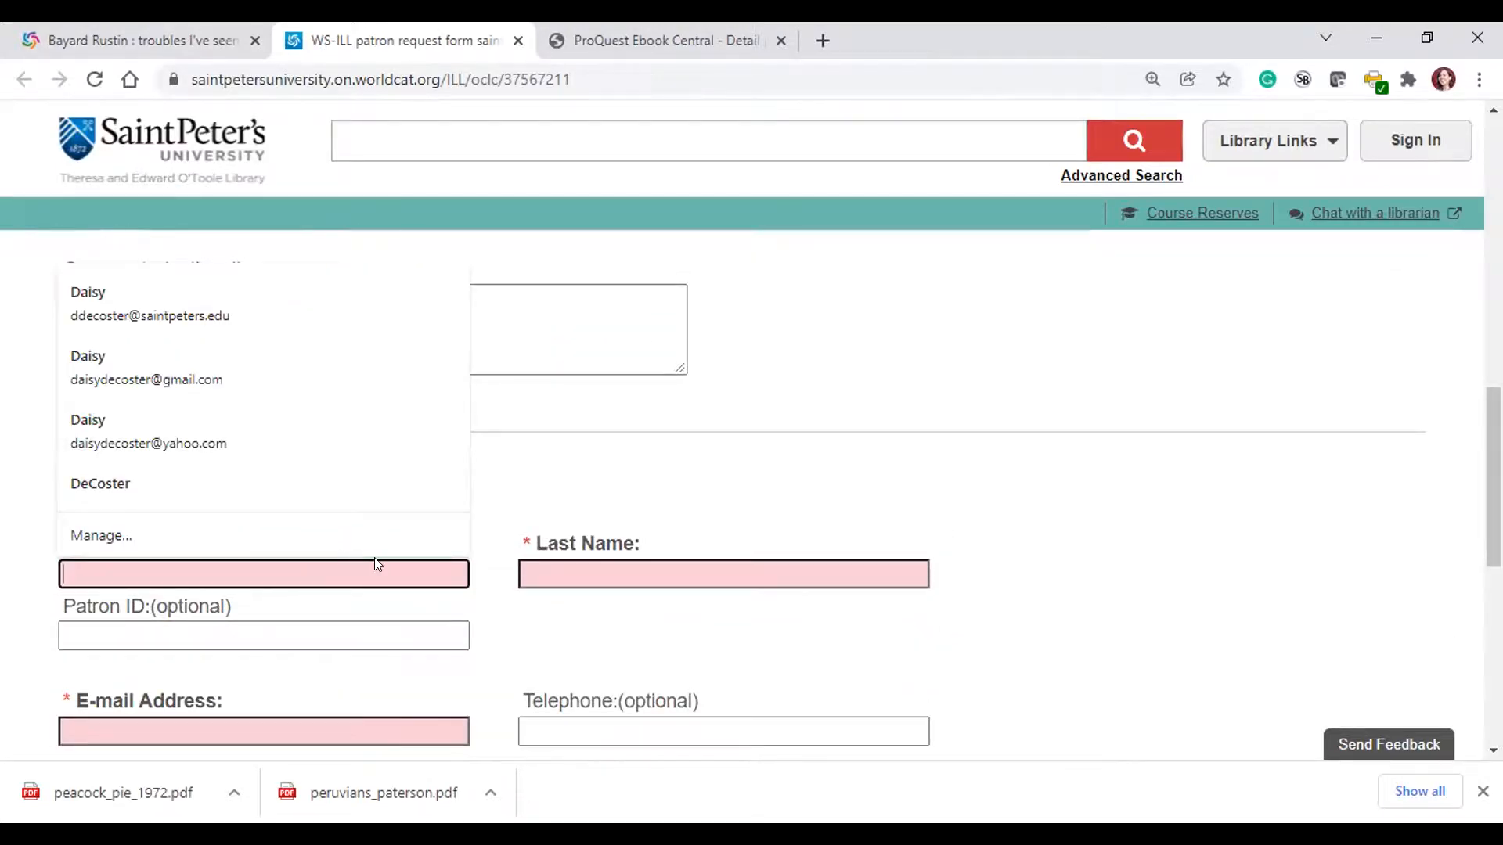
left_click(271, 315)
left_click(996, 634)
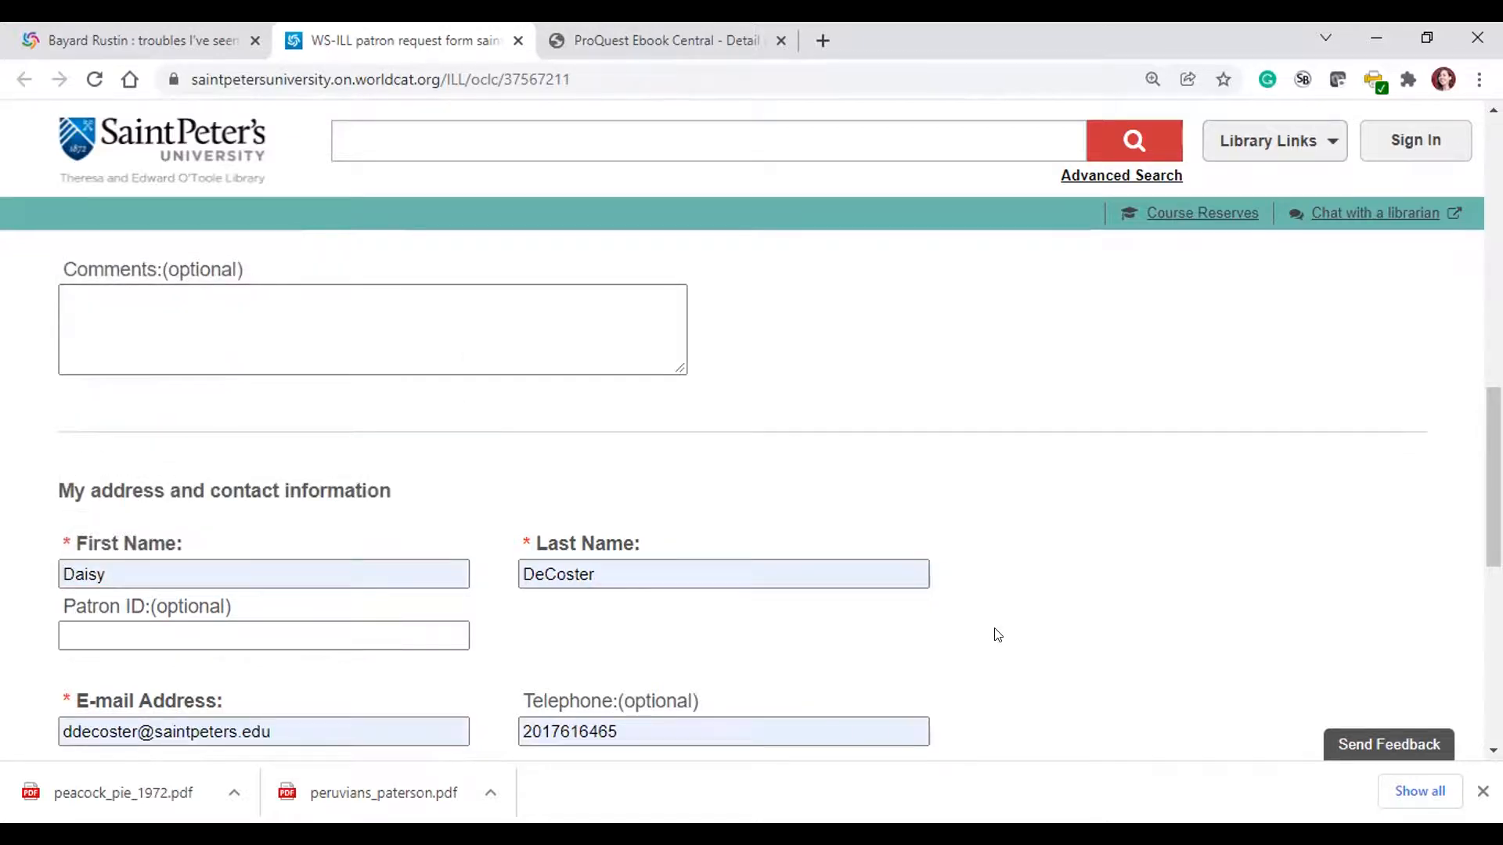
- Check the completed request form through to its end without submitting it, and return to the book's catalog page
scroll(997, 635, "down", 3)
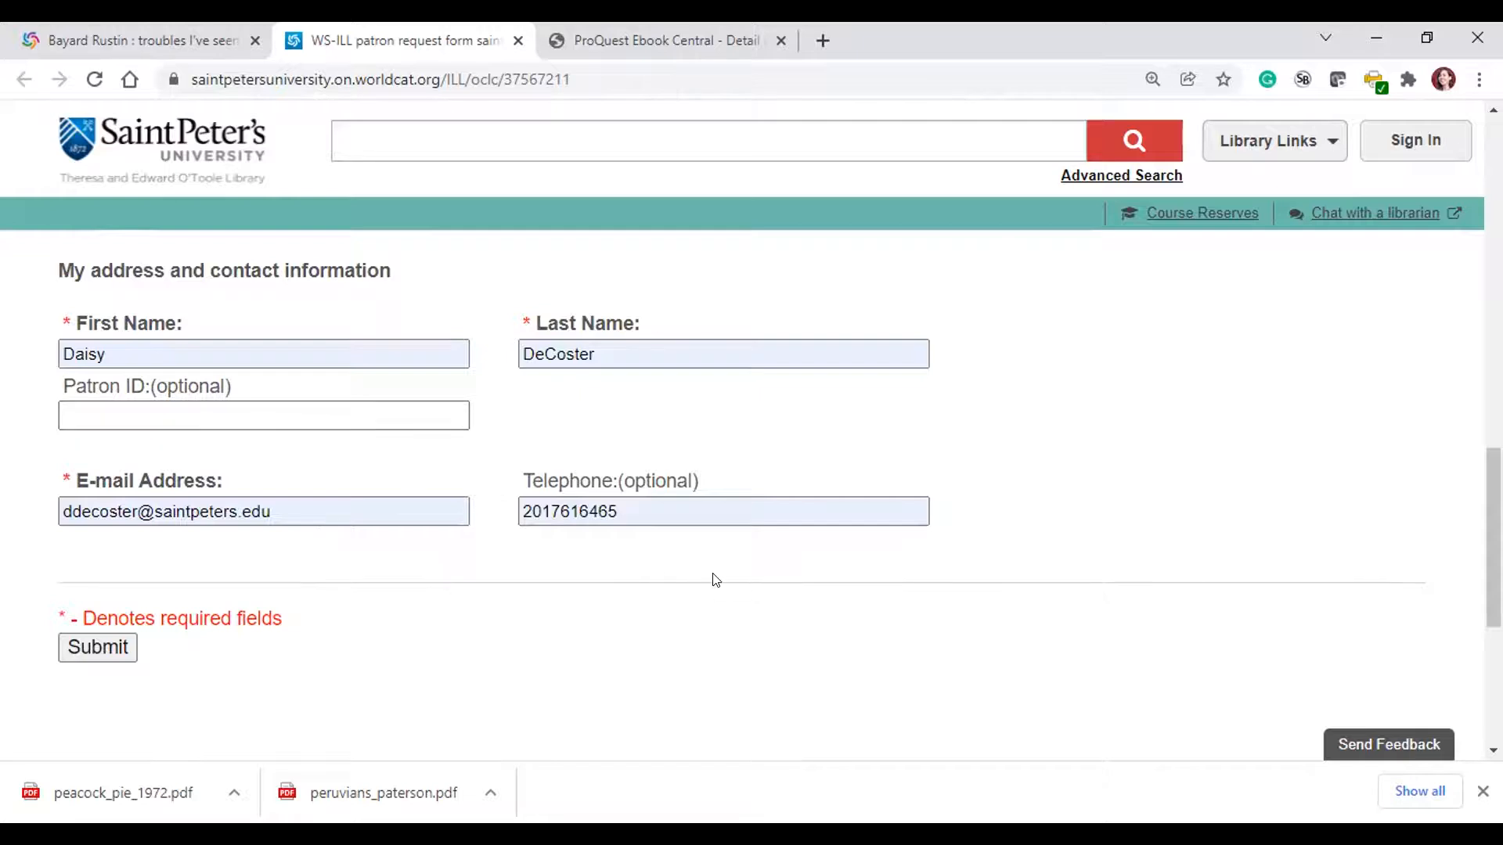
scroll(861, 579, "down", 3)
scroll(861, 579, "up", 3)
scroll(854, 580, "up", 1)
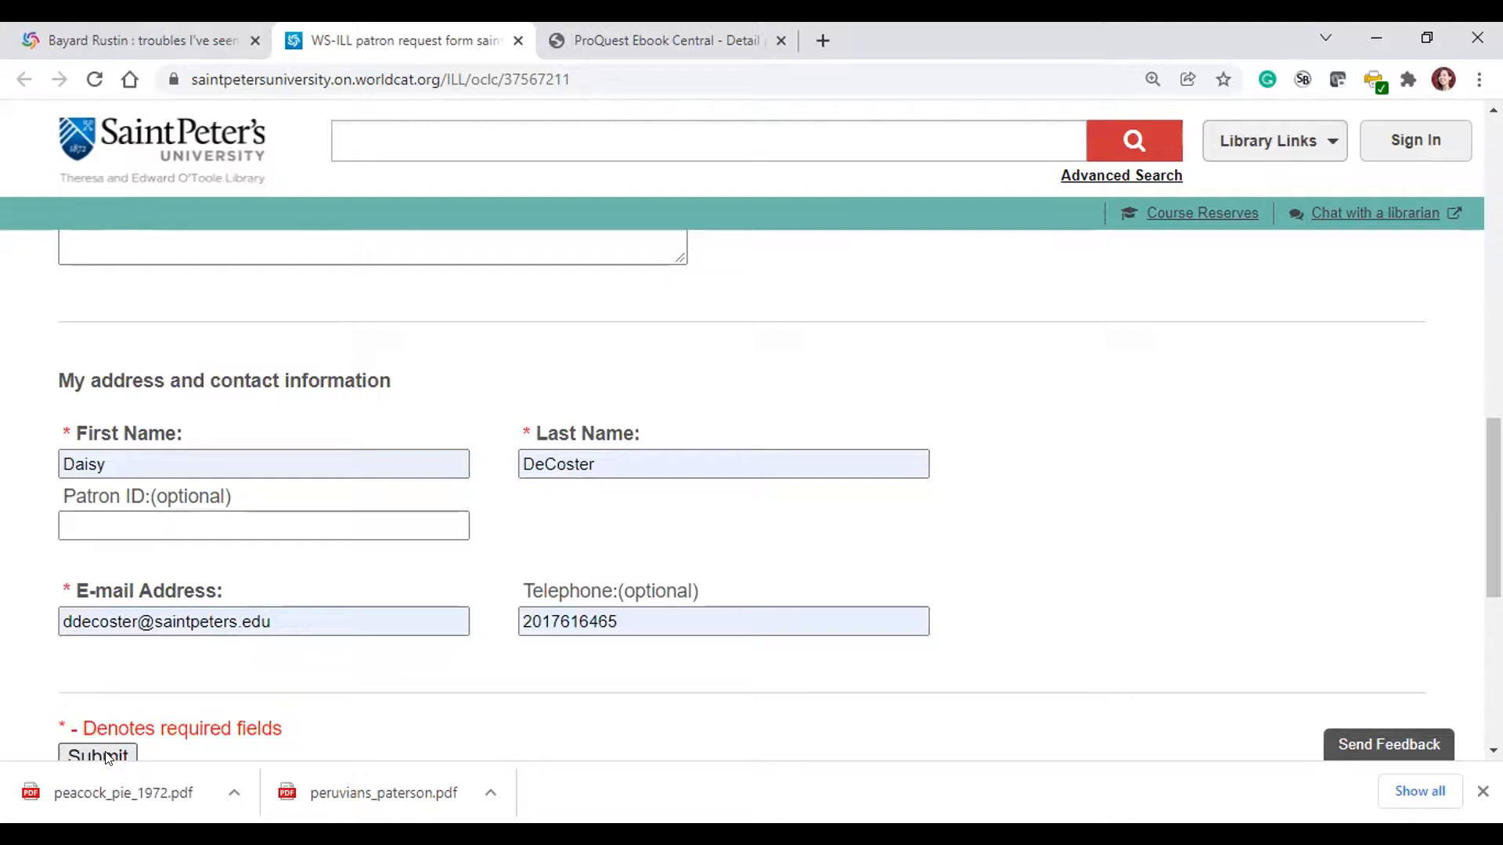
scroll(1112, 580, "up", 10)
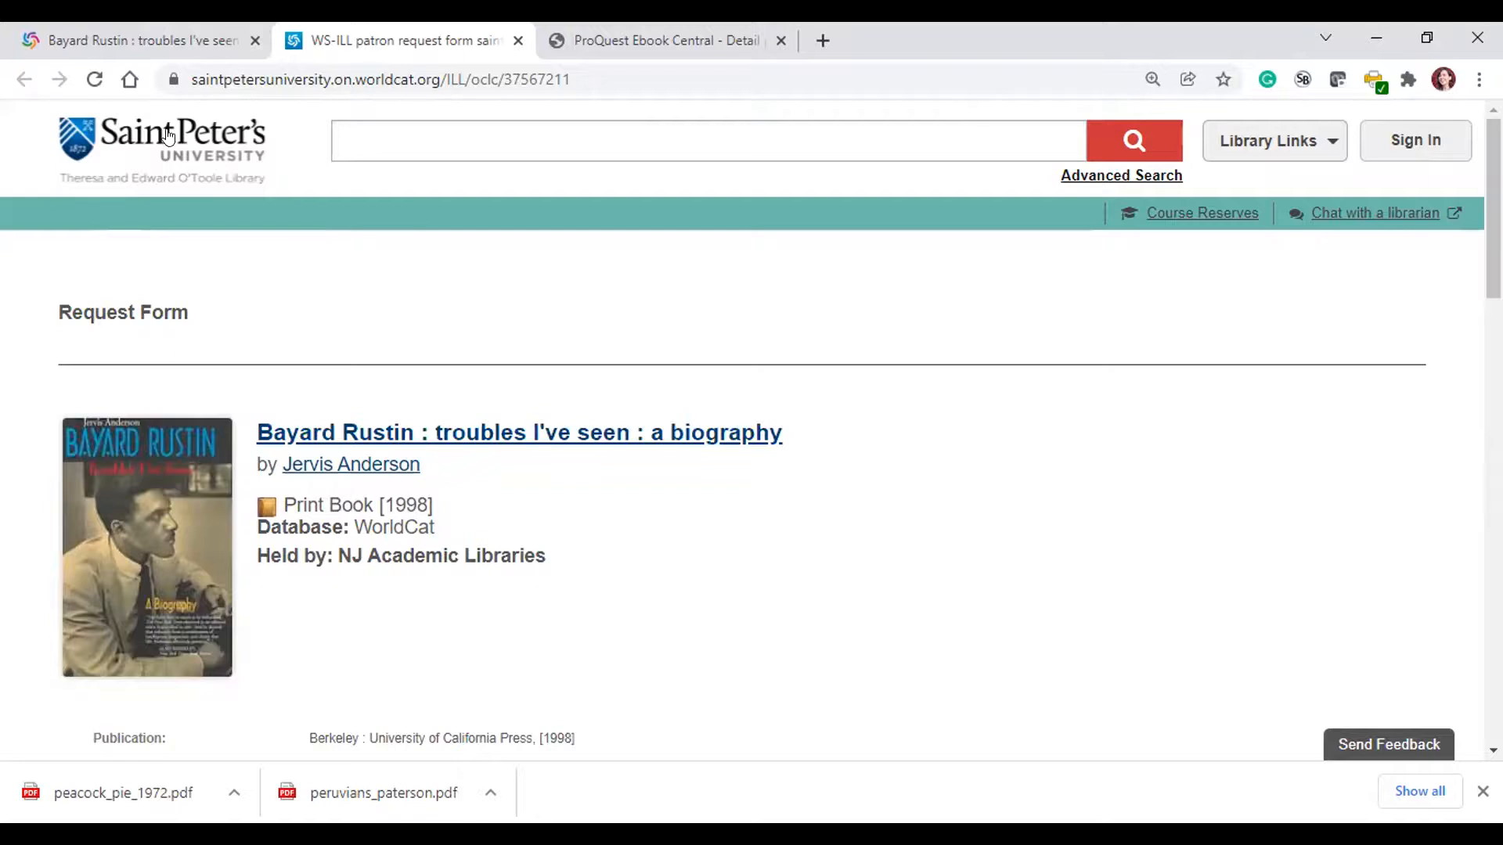
left_click(124, 35)
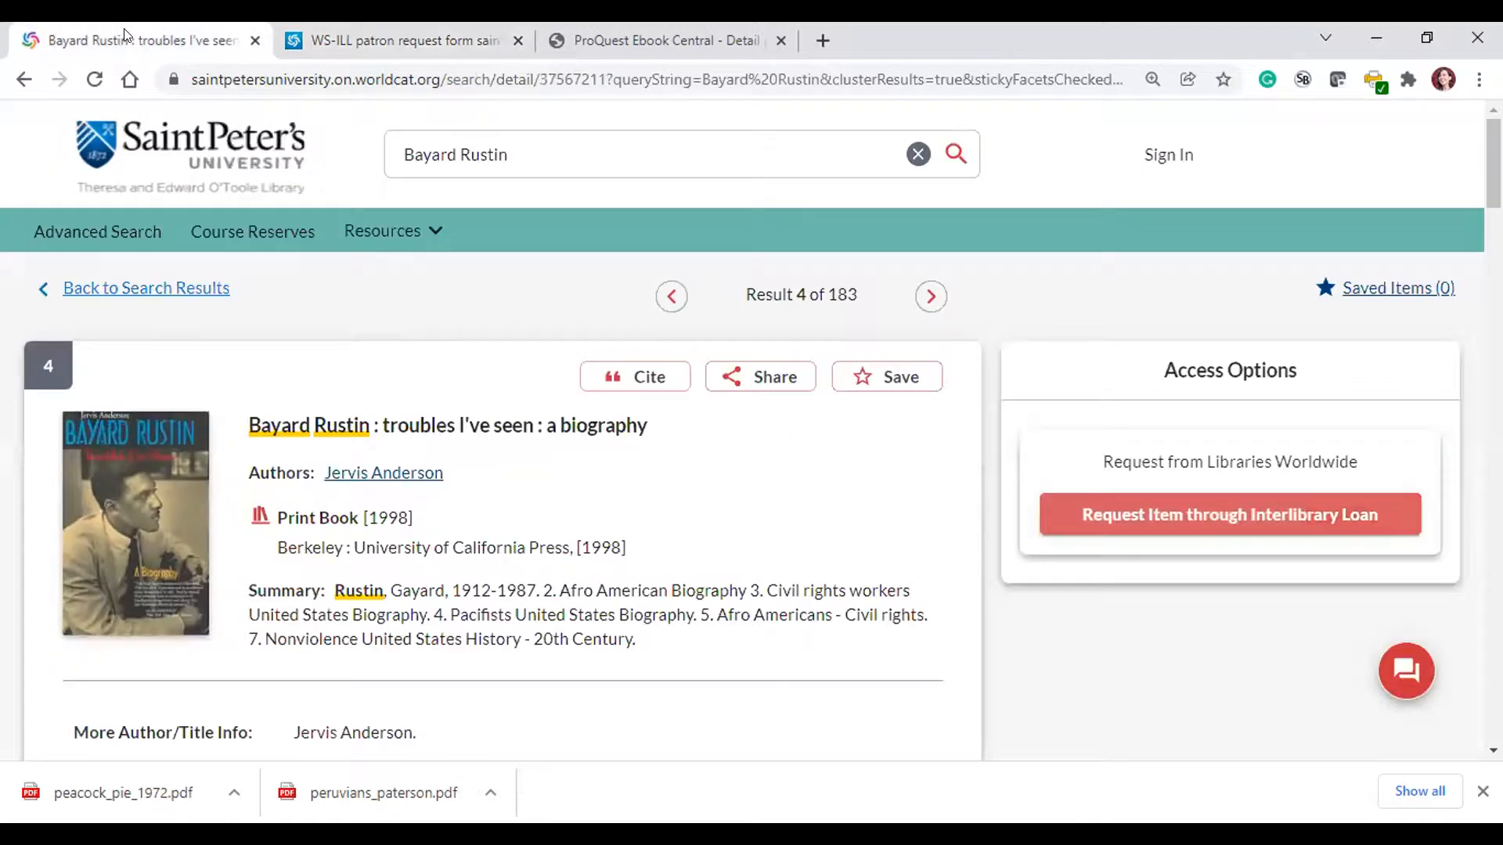
- Go to the O'Toole Library home page, open the Ask a Librarian chat page and view its contact options
left_click(258, 156)
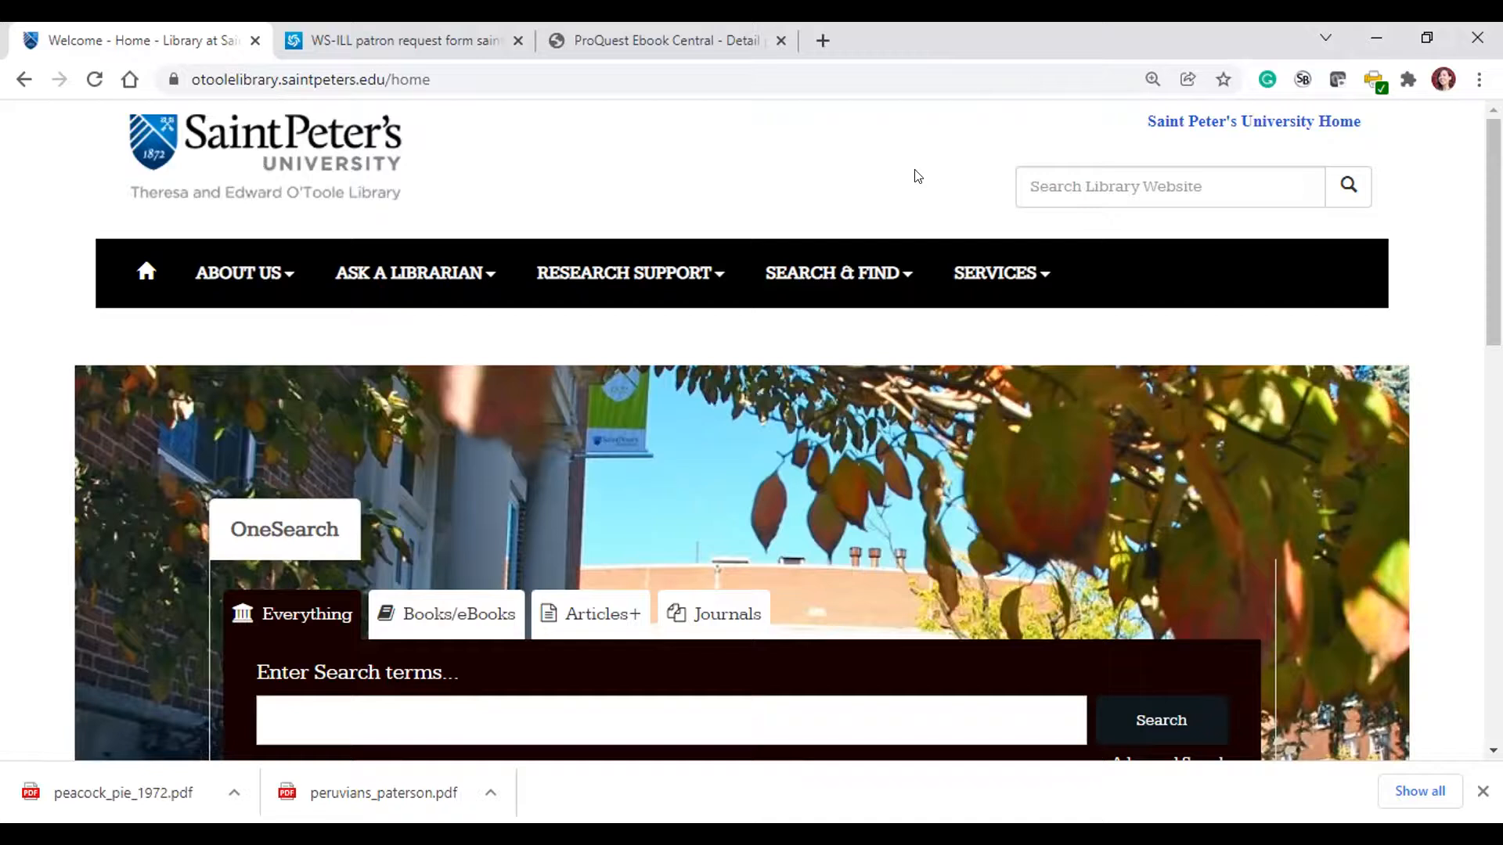
left_click(451, 278)
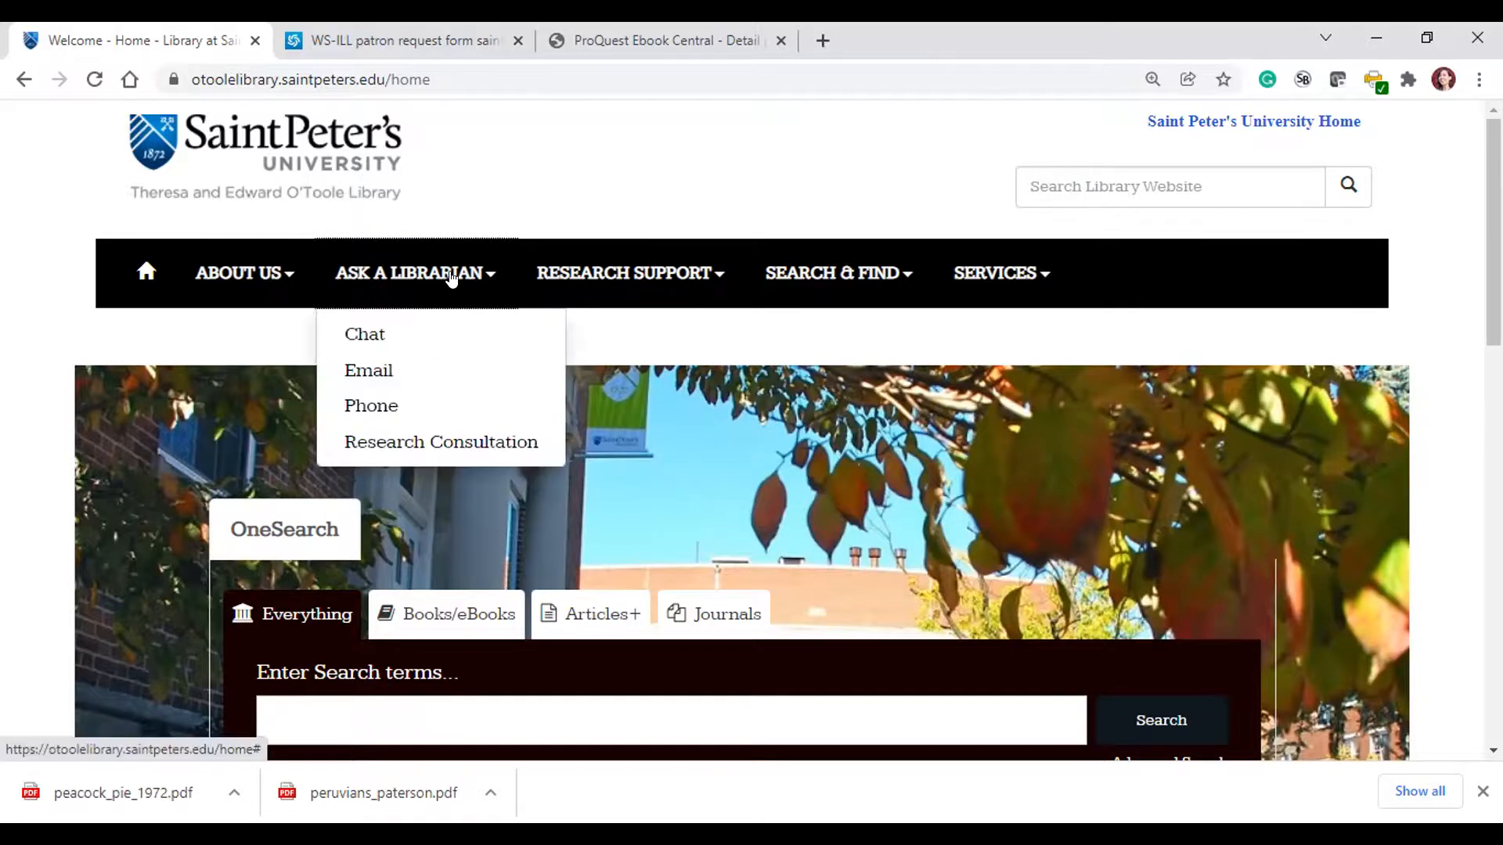
left_click(608, 615)
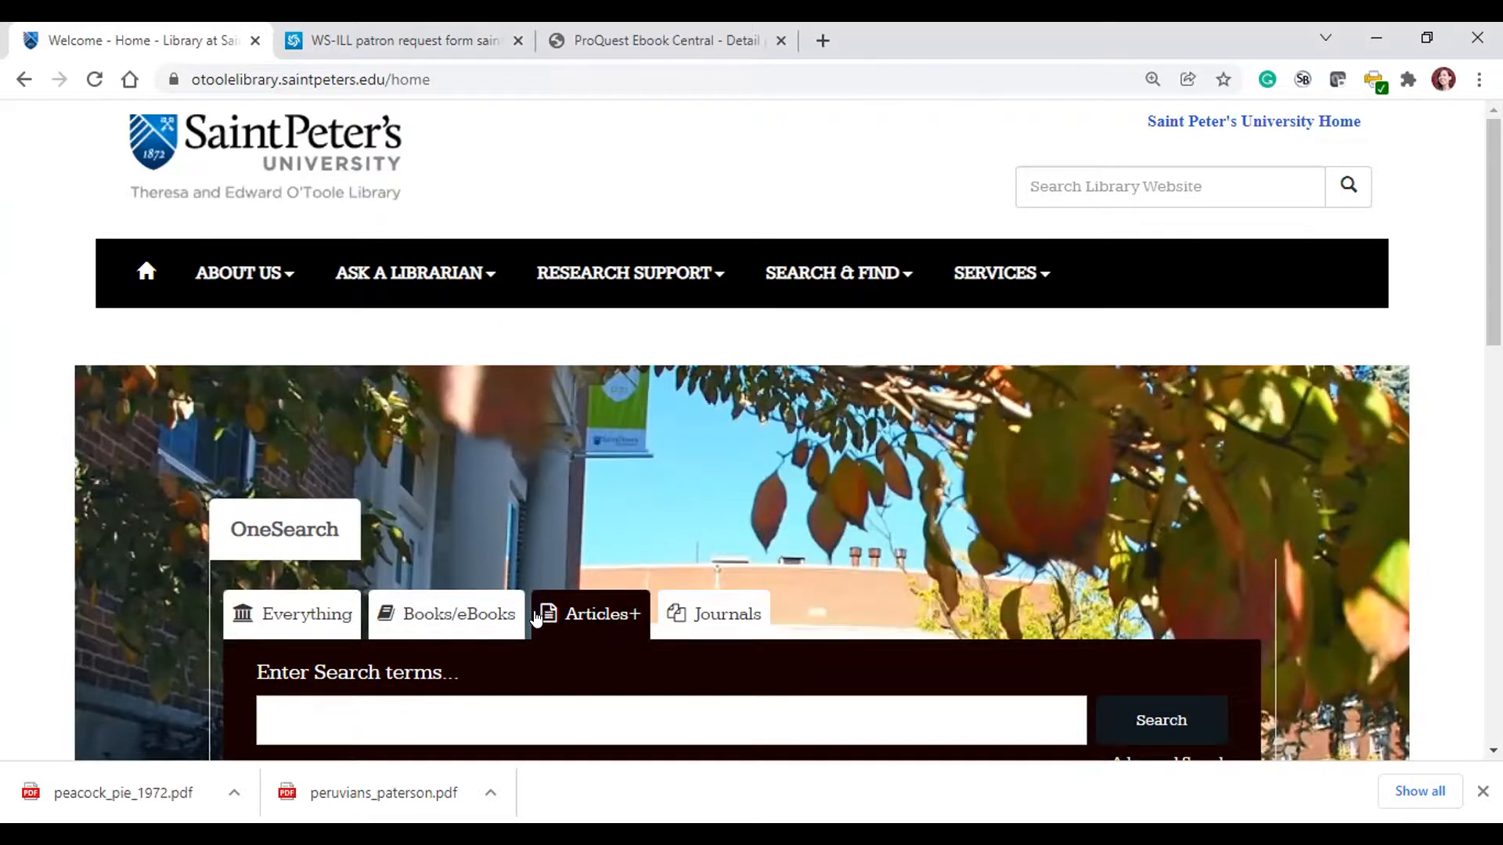
left_click(450, 276)
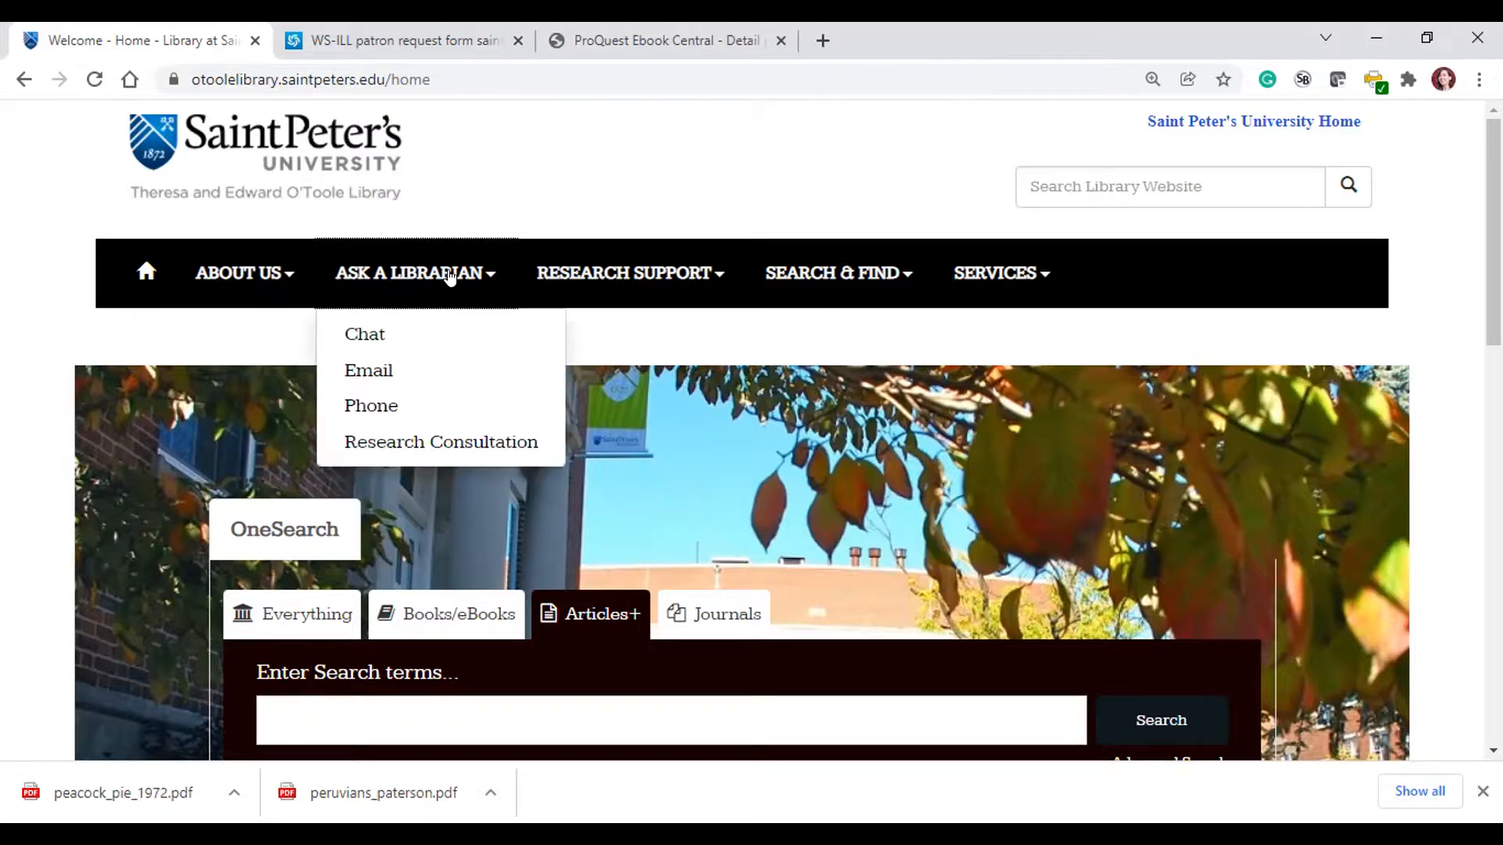
left_click(381, 334)
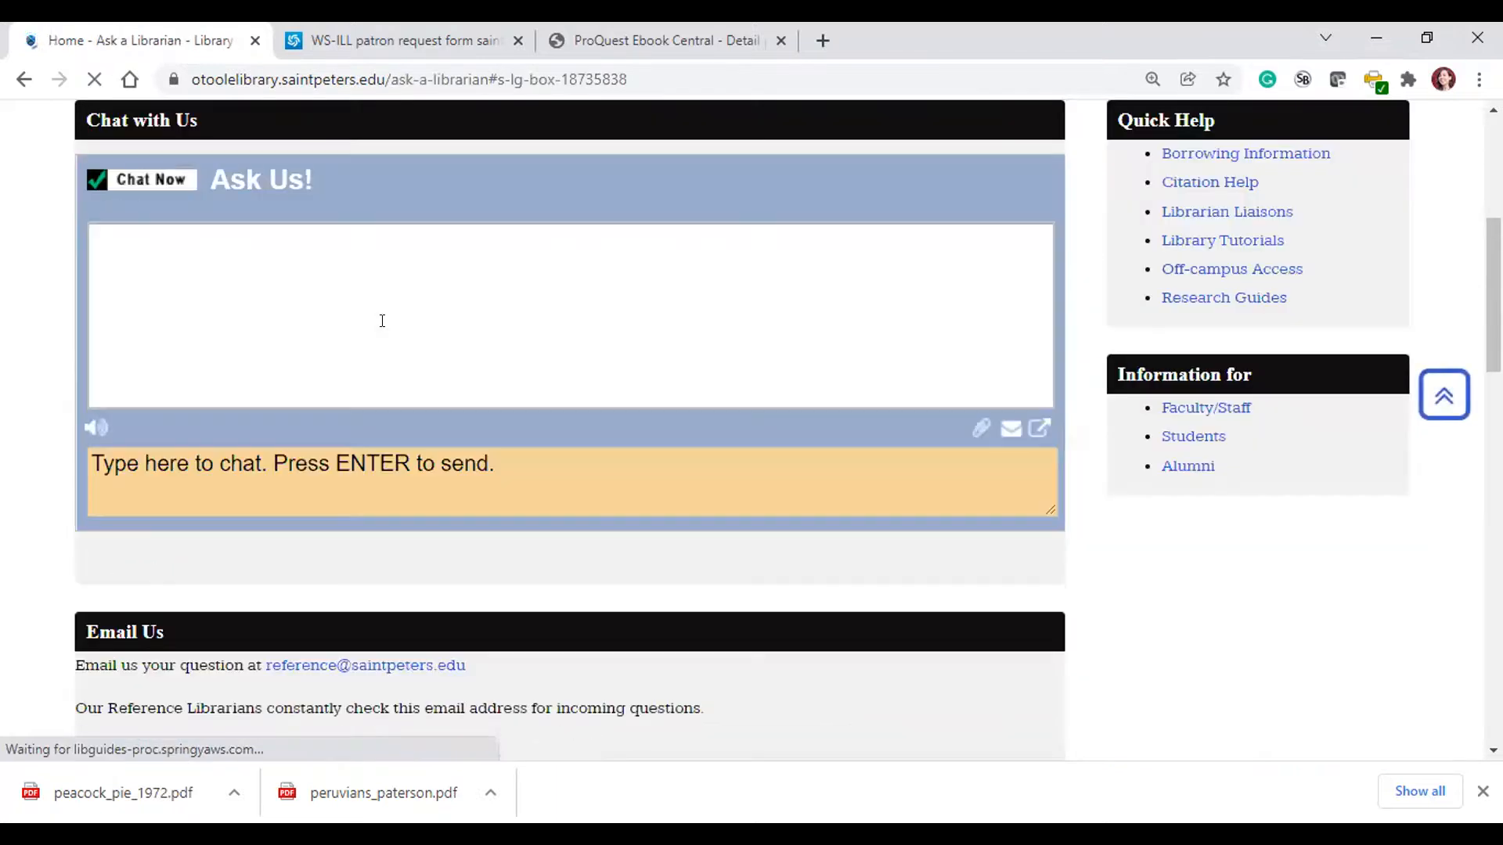
scroll(1021, 632, "up", 5)
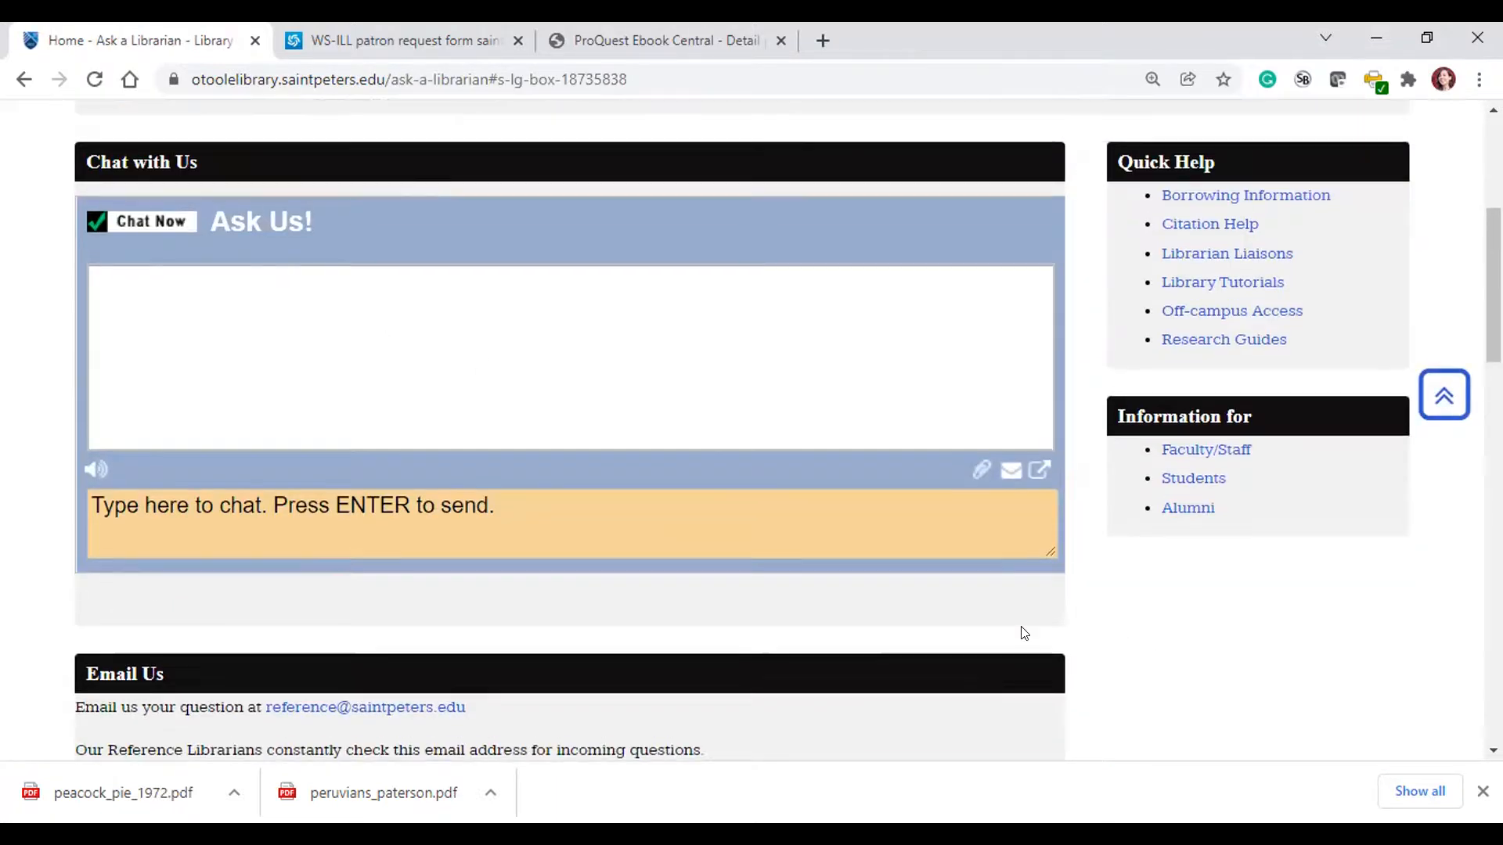
scroll(1025, 646, "up", 2)
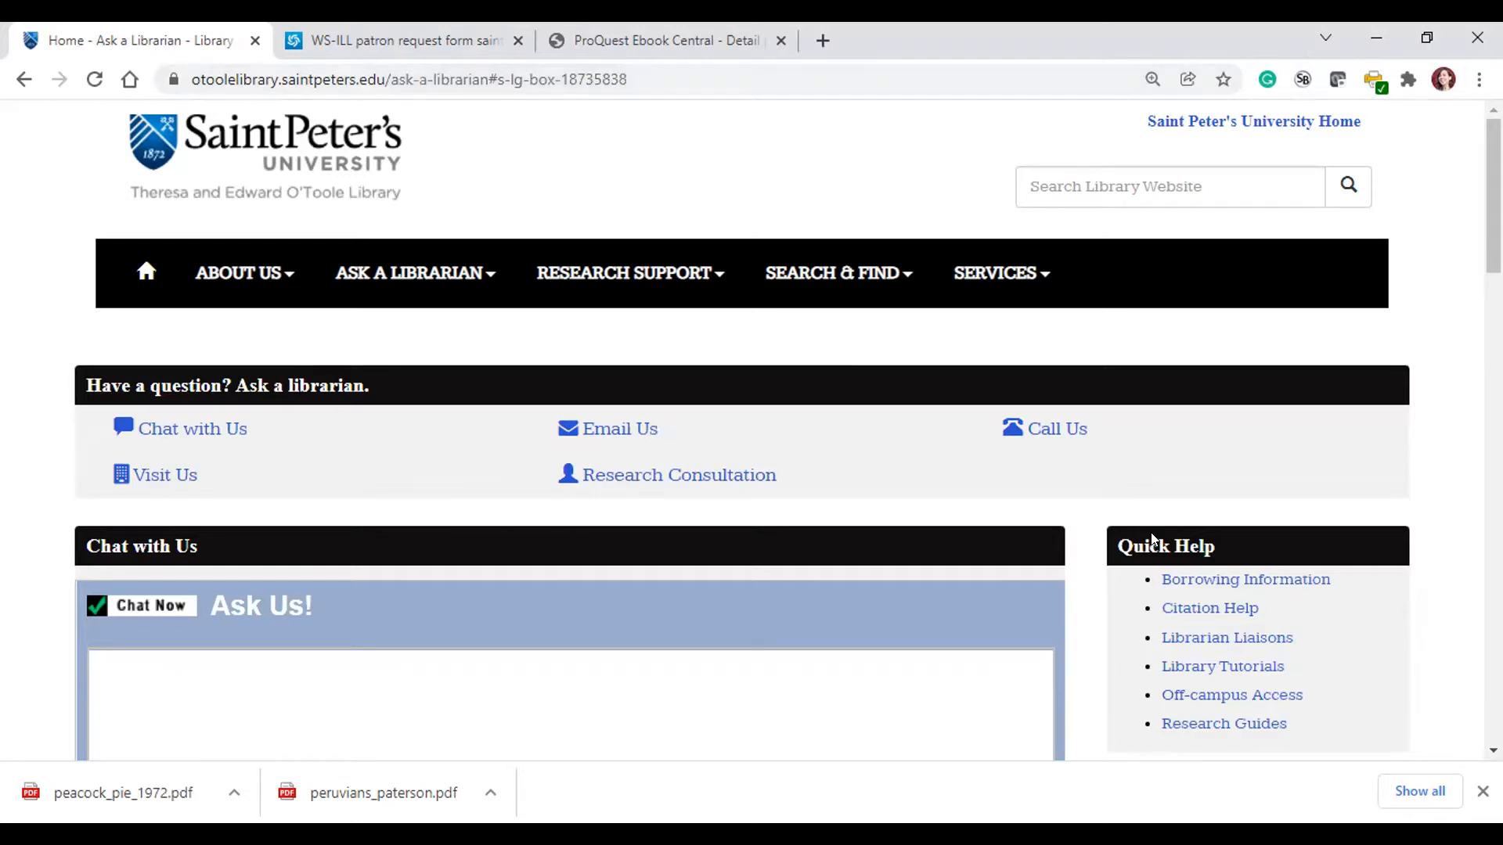
mouse_move(415, 287)
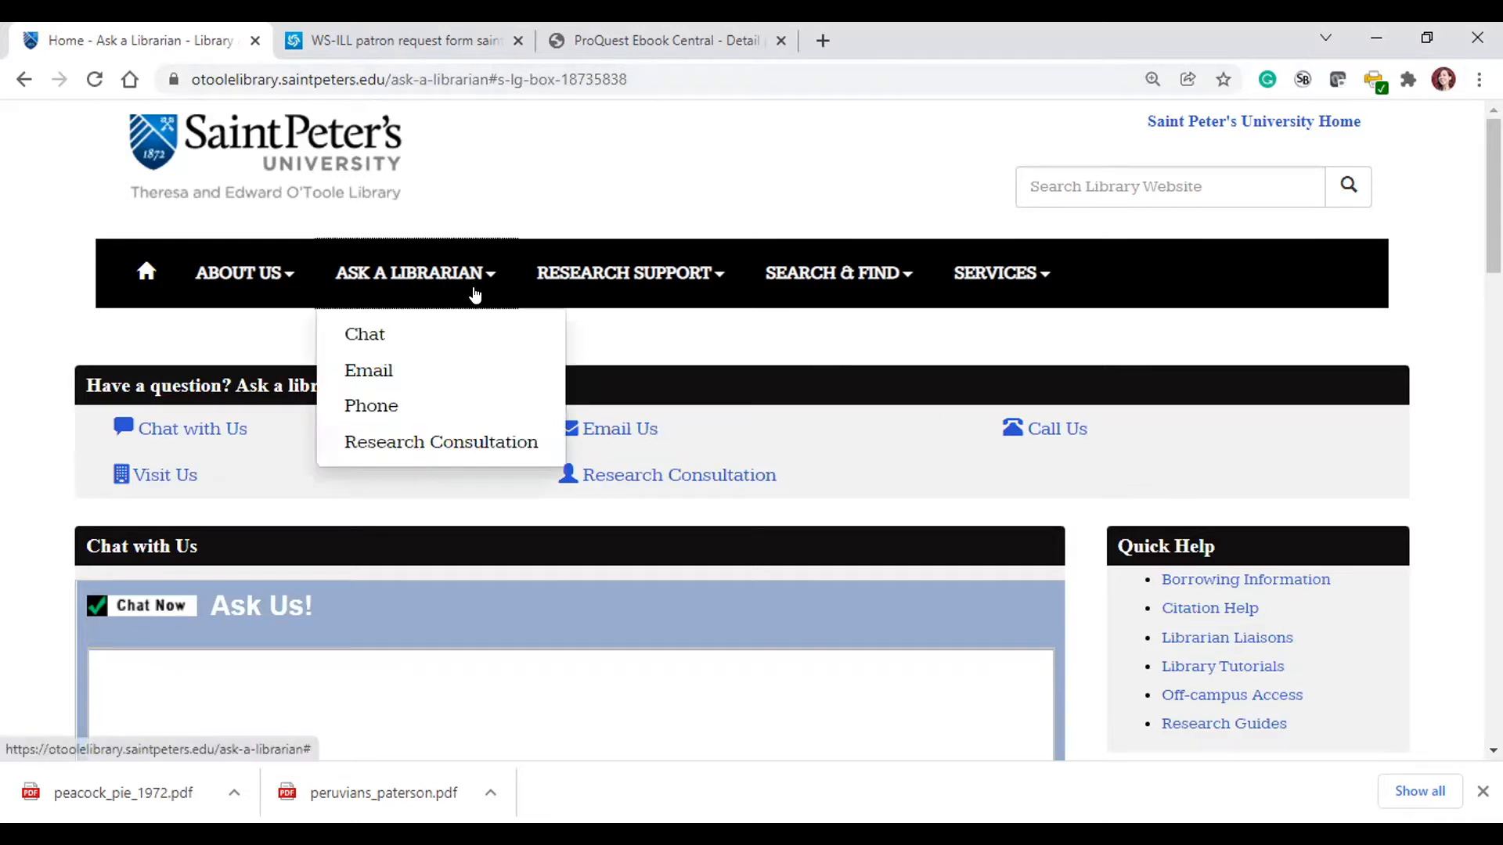
scroll(1010, 552, "down", 1)
scroll(1023, 560, "up", 1)
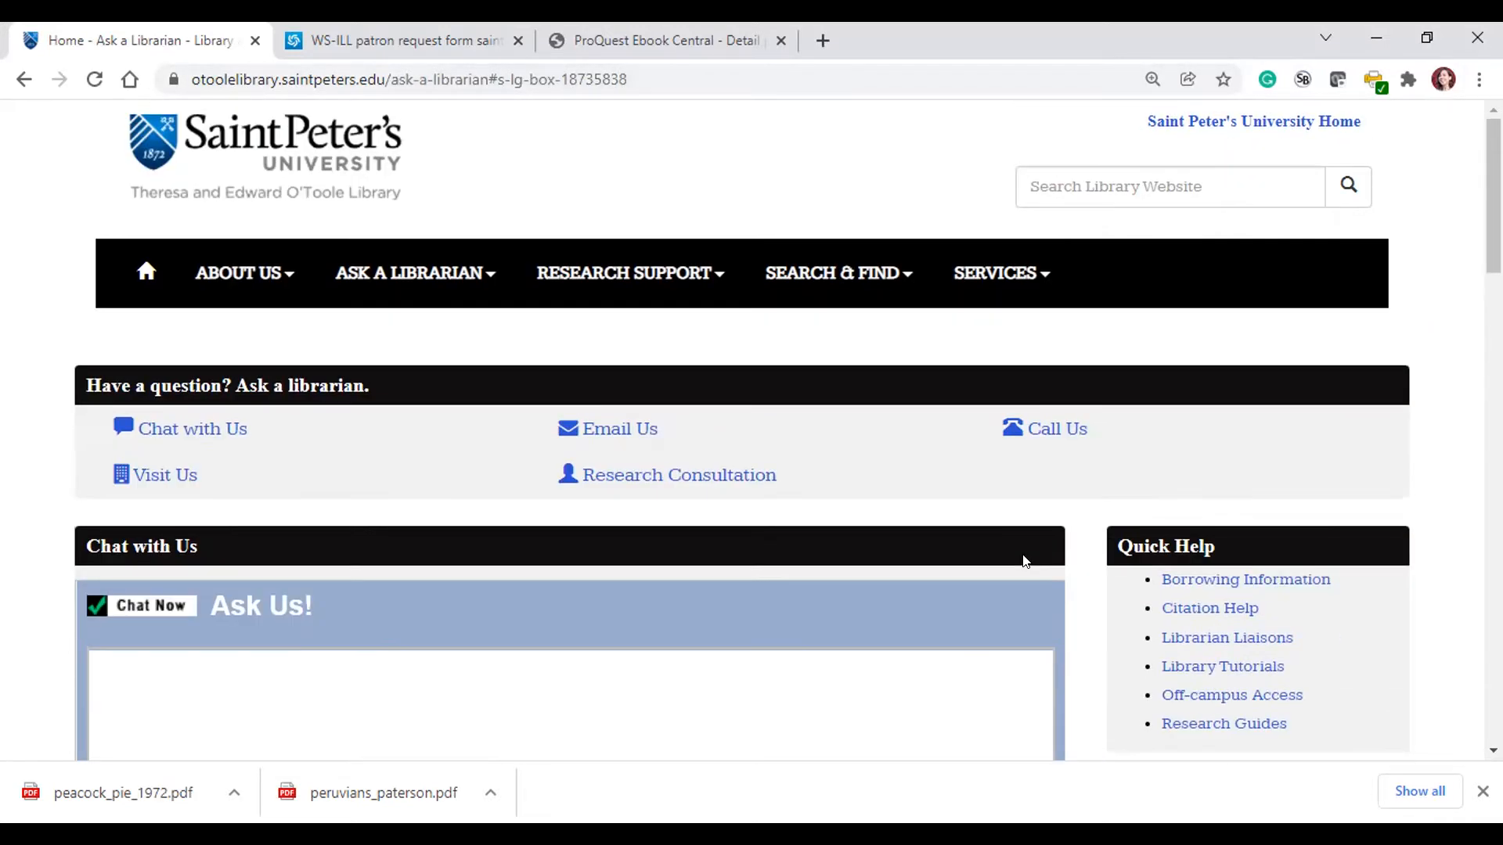
right_click(934, 642)
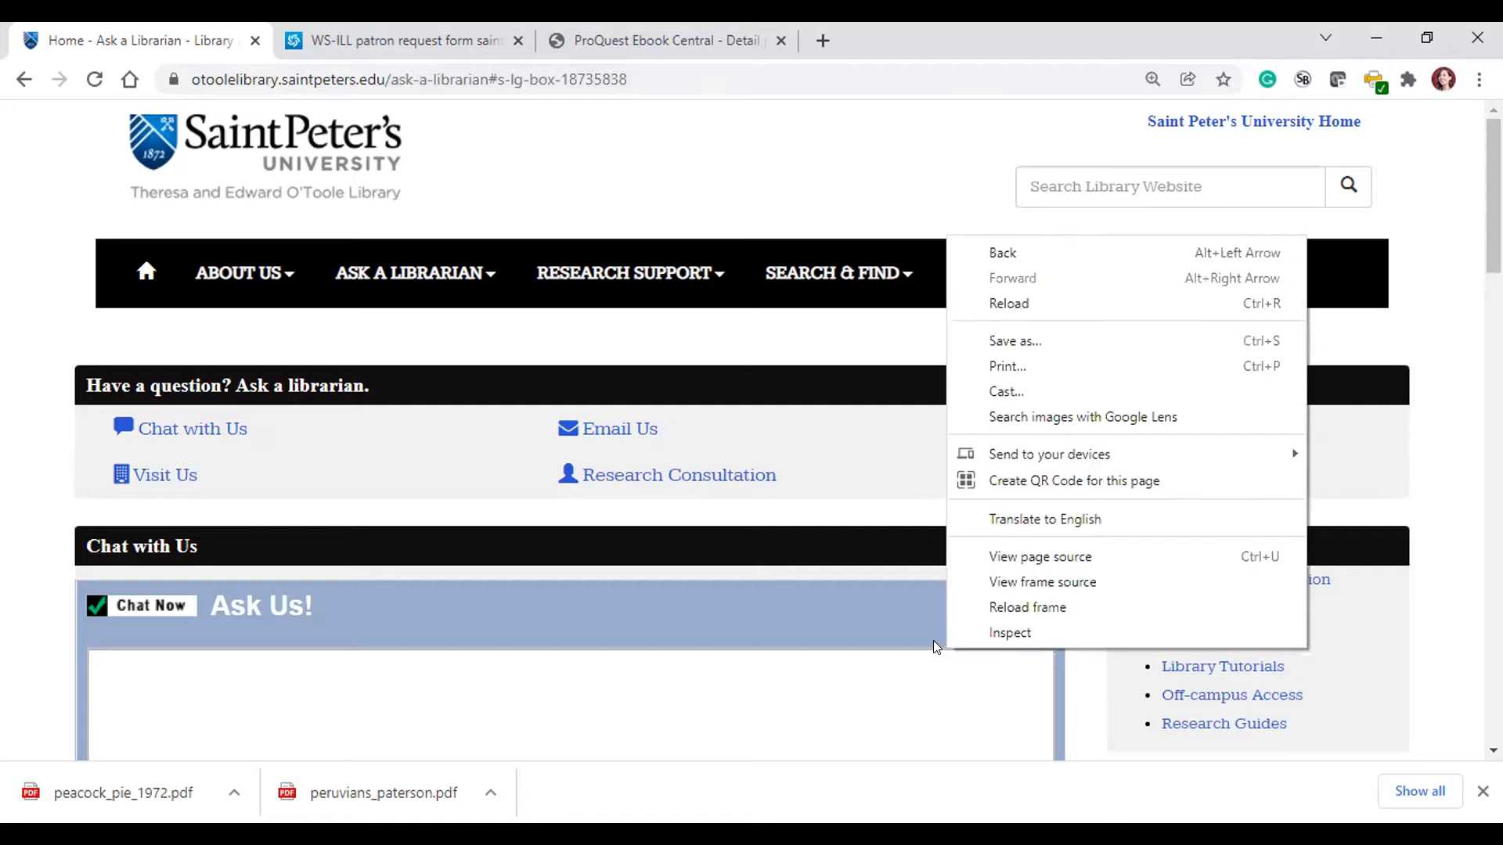
left_click(902, 523)
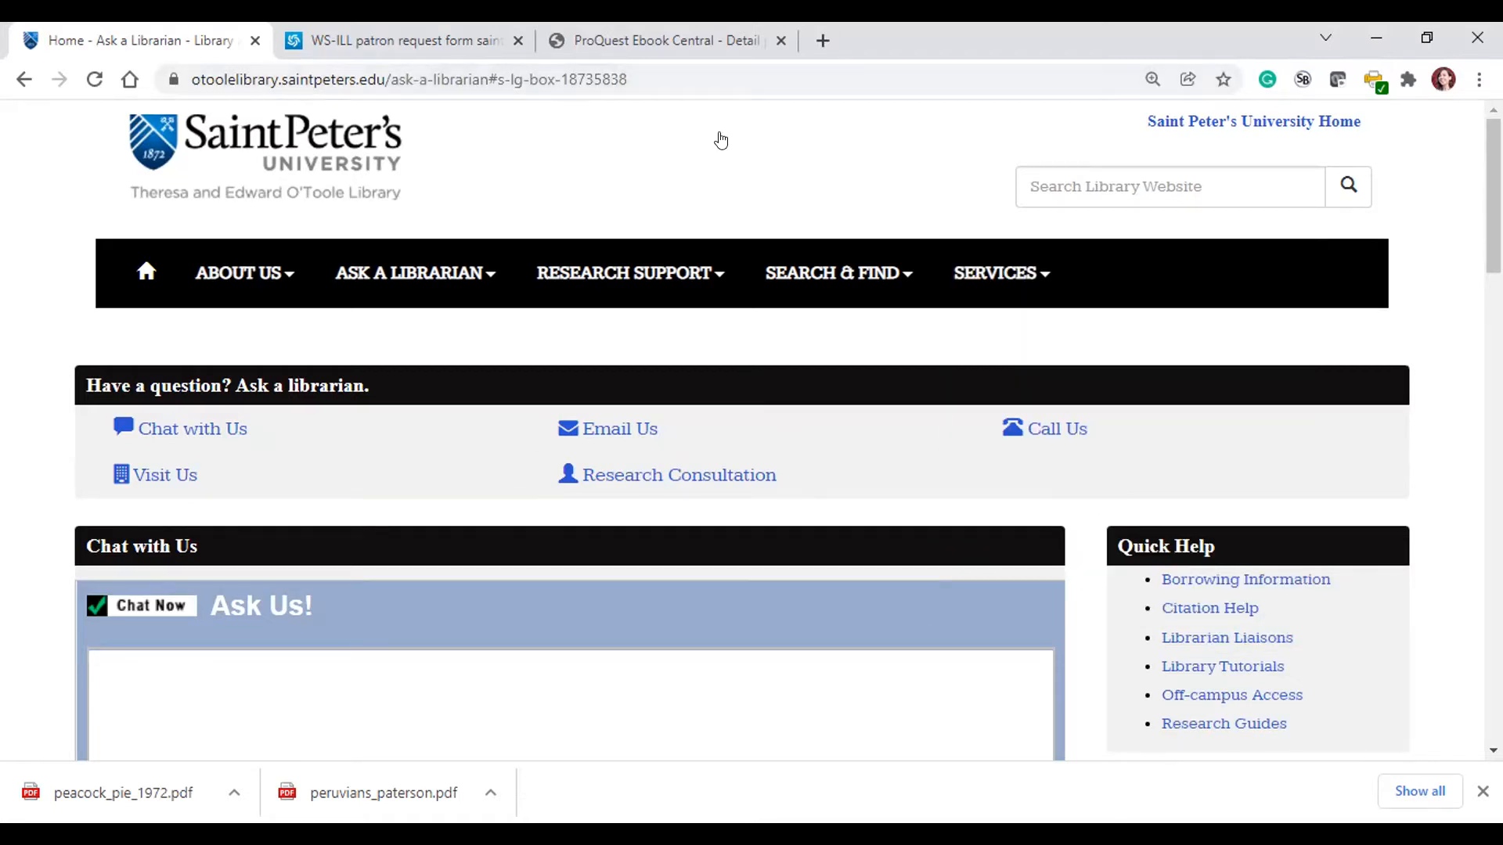
left_click(721, 141)
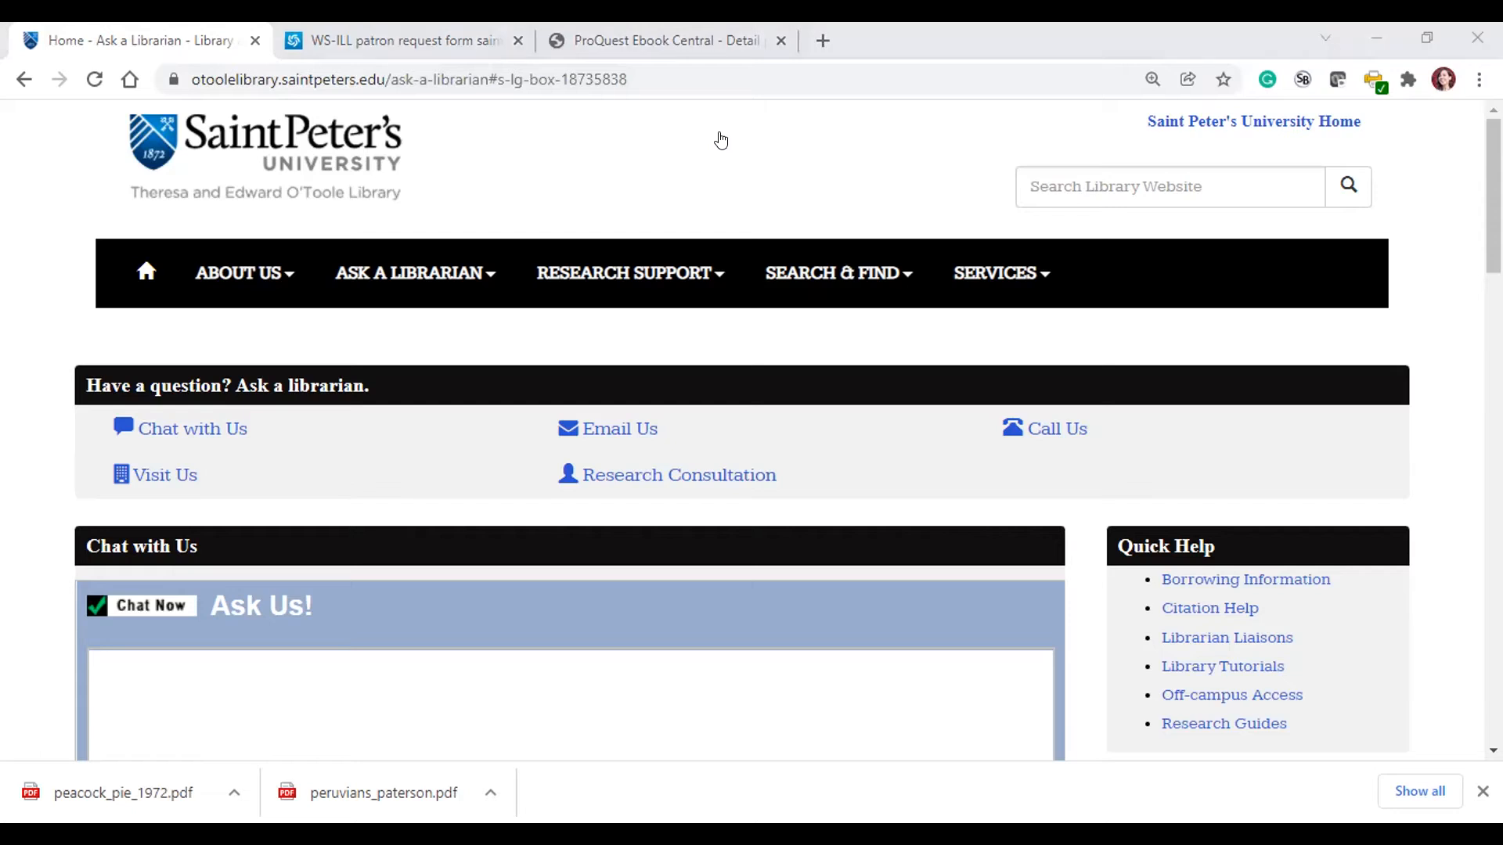